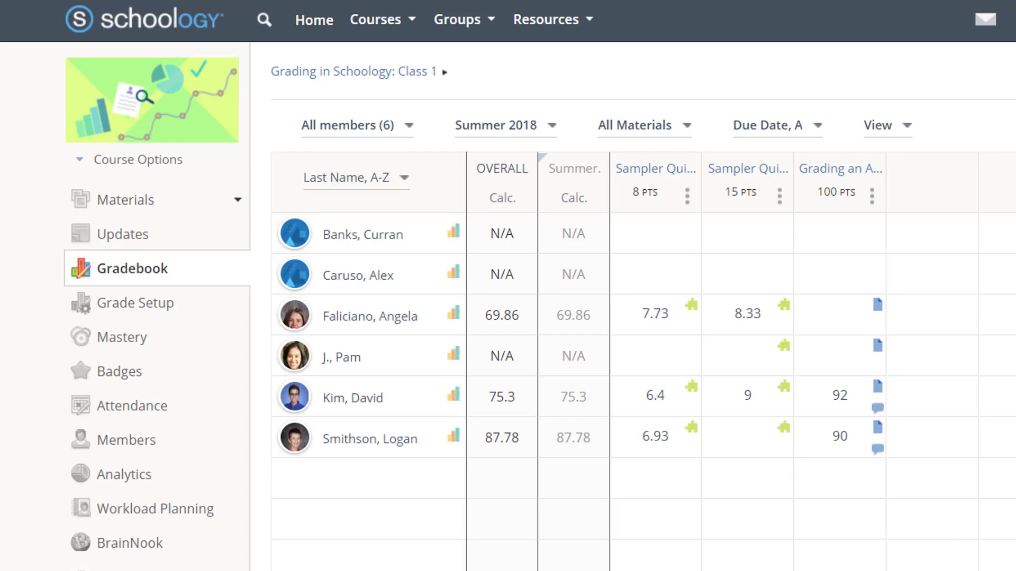
Look over the course's grade setup page, then go back to the gradebook.
click(152, 311)
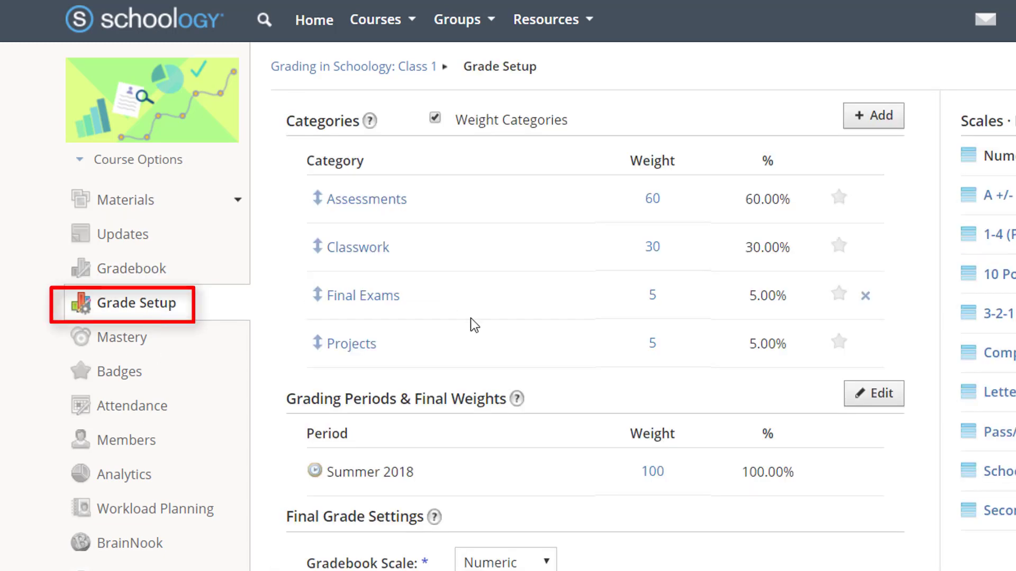
scroll(472, 325, down, 5)
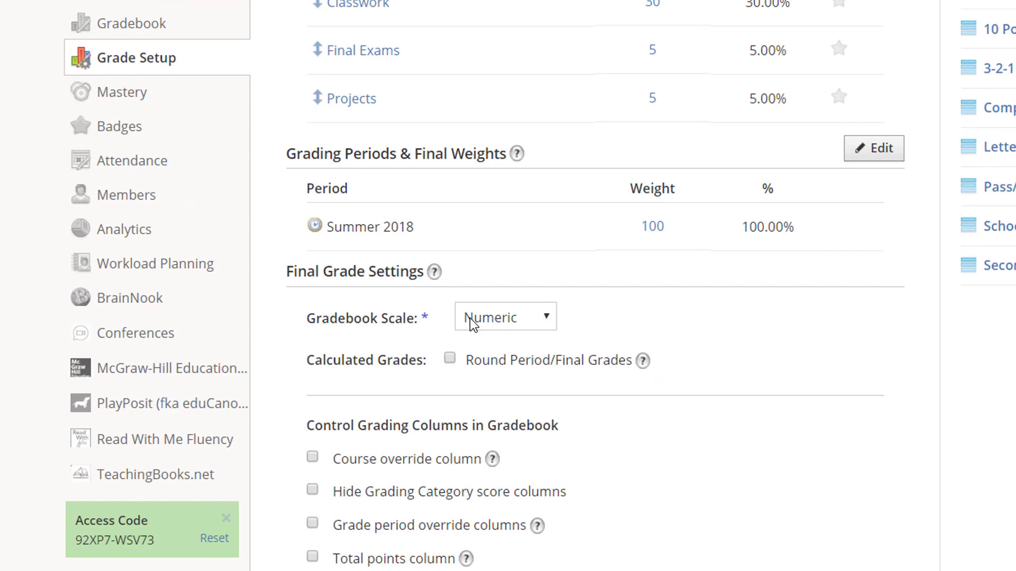
scroll(466, 323, up, 3)
click(159, 200)
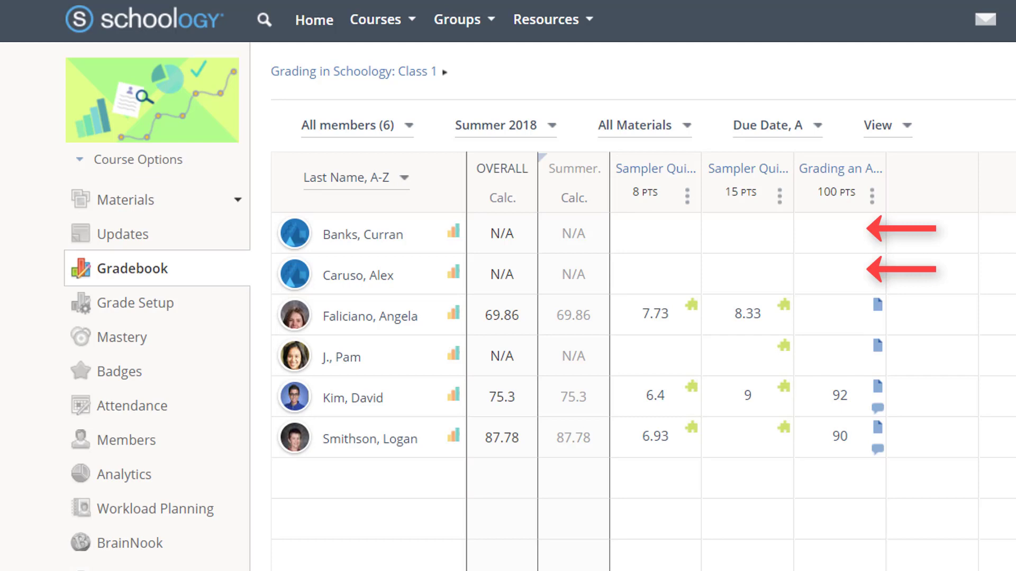
Grade the High School Sample Essay 95 out of 100 and reload the gradebook to show it.
click(878, 315)
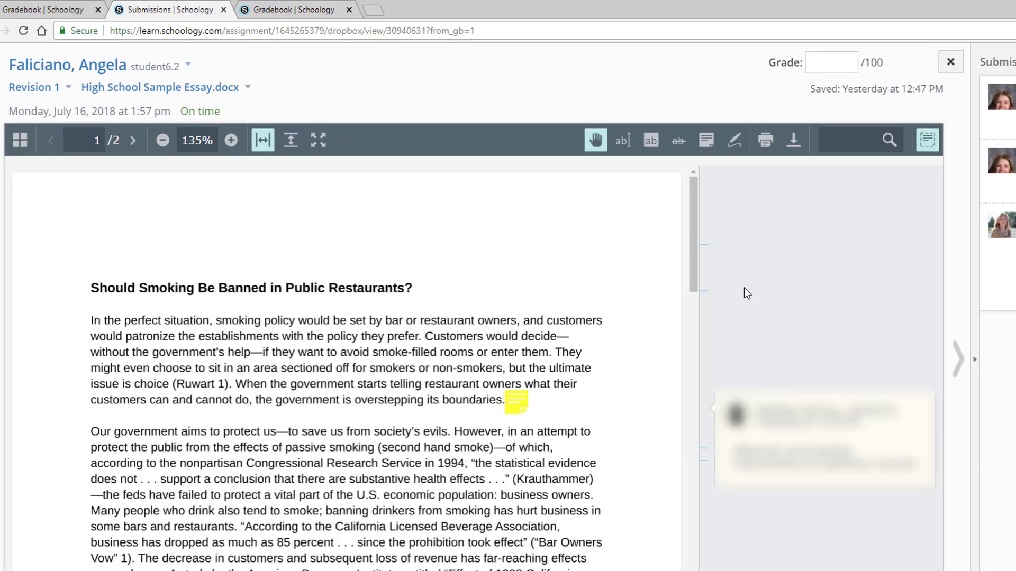
click(833, 64)
text(95)
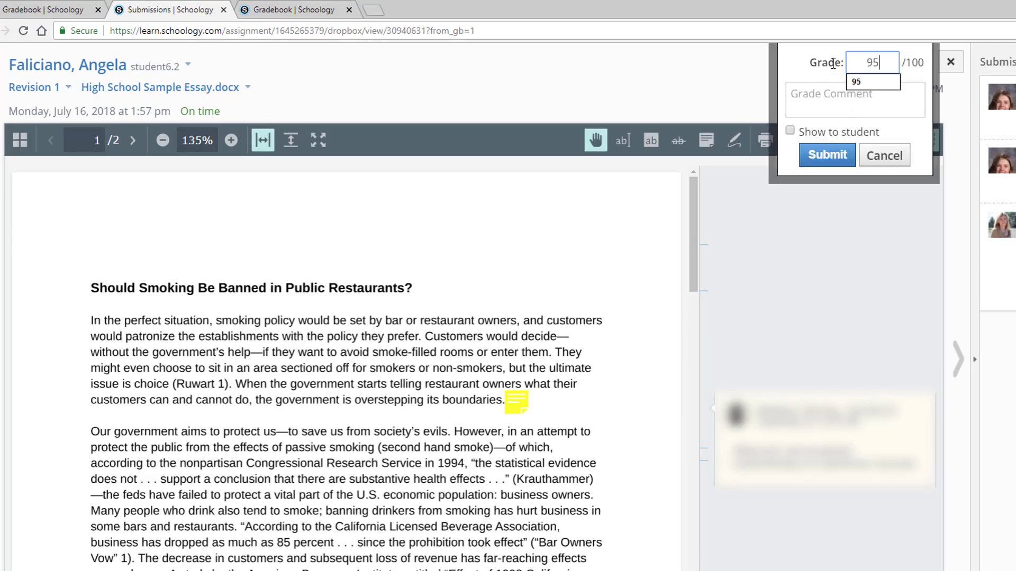
click(819, 98)
click(841, 159)
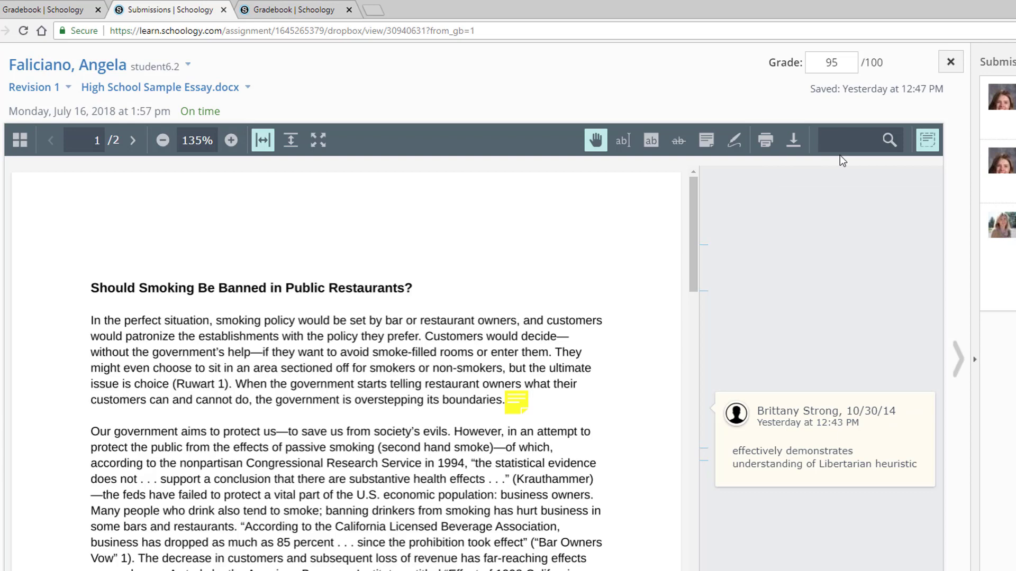
click(223, 10)
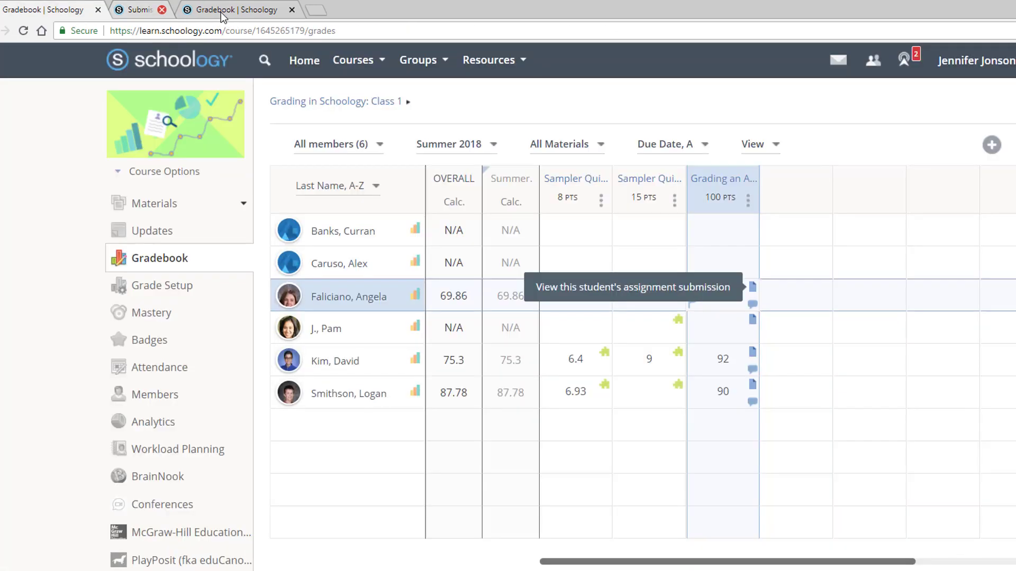
click(23, 30)
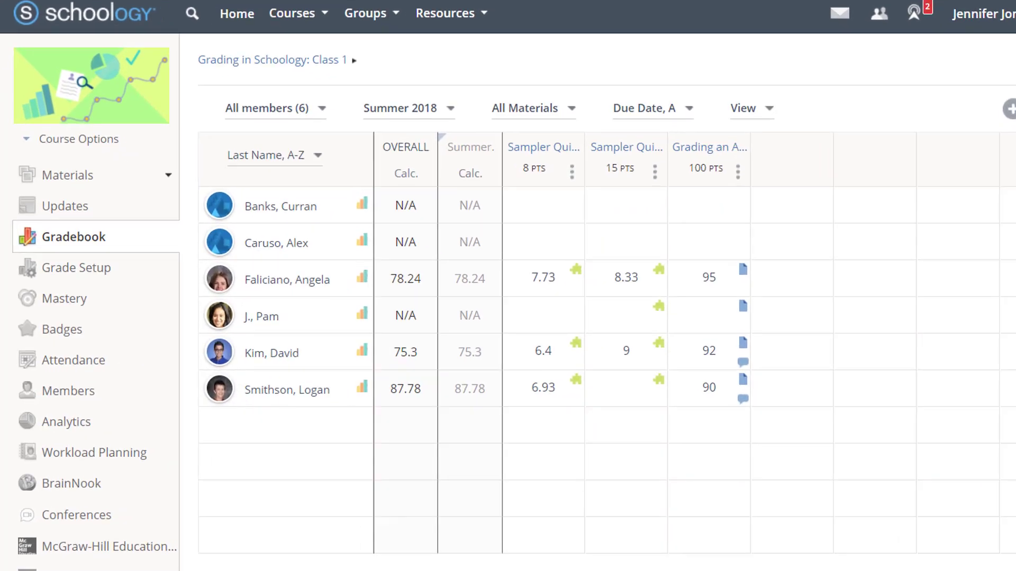
Enter 85 for the fourth student on the 100-point assignment.
click(665, 288)
text(85)
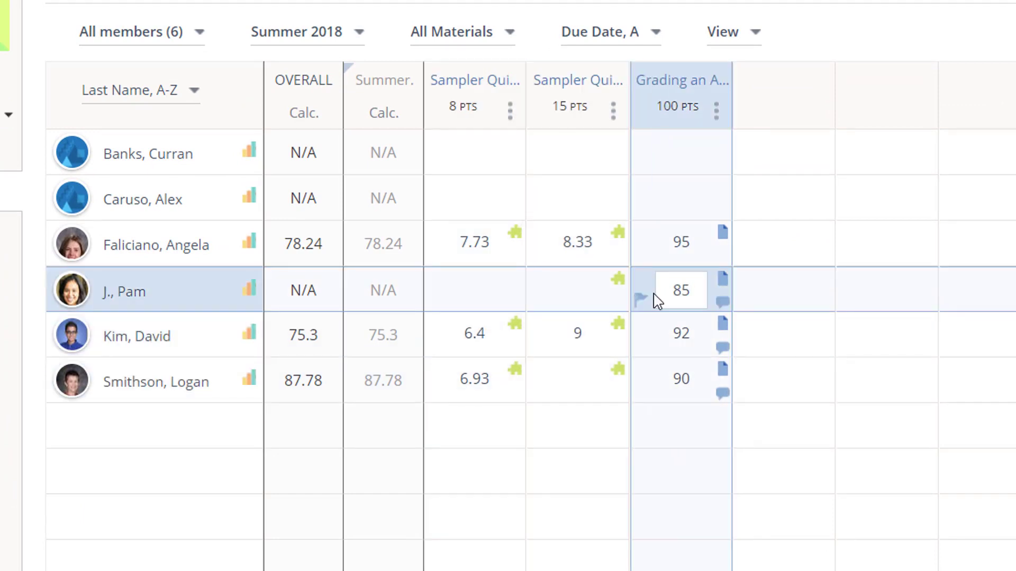
click(604, 451)
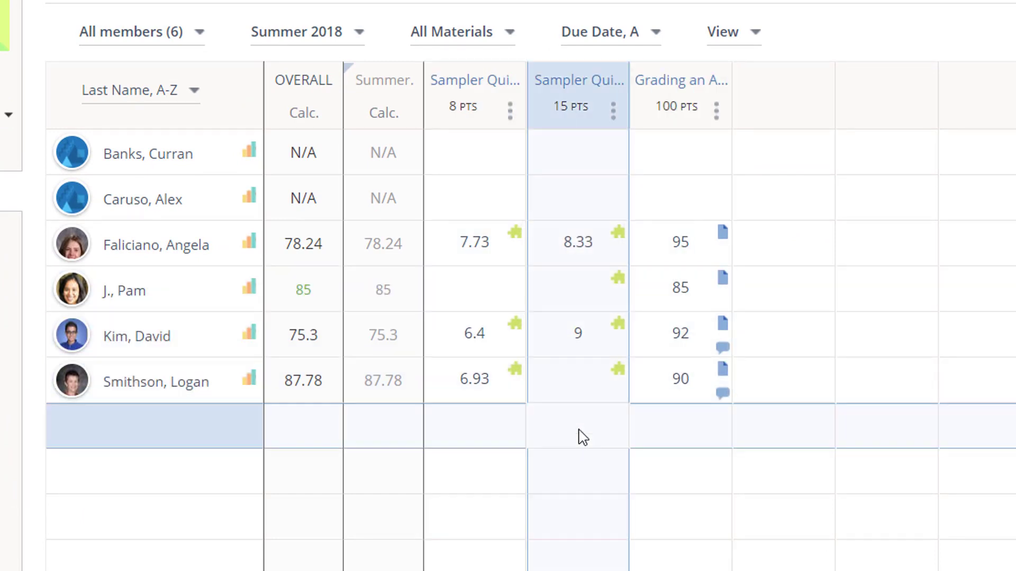
Raise the fifth student's 8-point quiz score from 6.4 to 7.
click(493, 335)
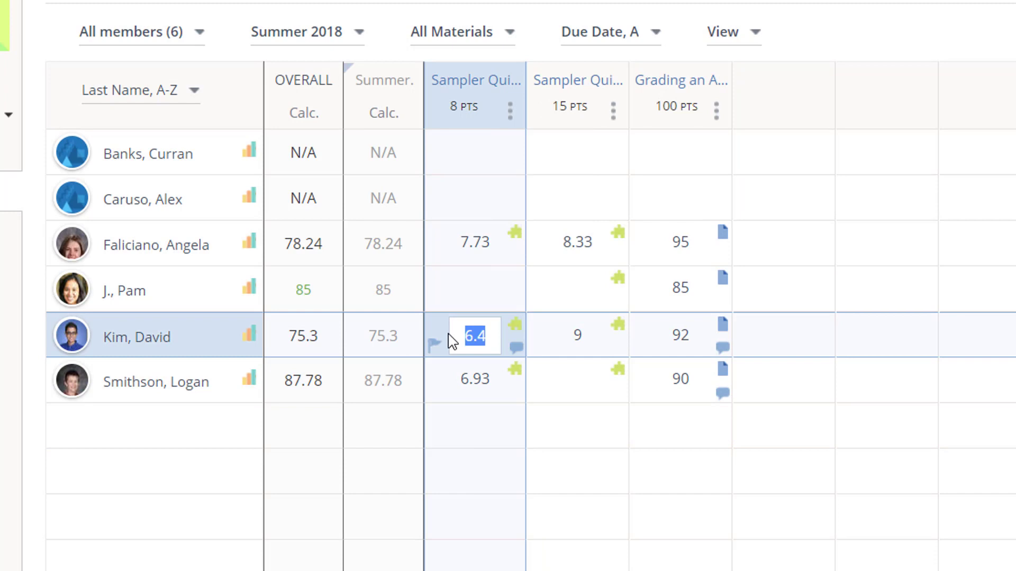
text(7)
key(Return)
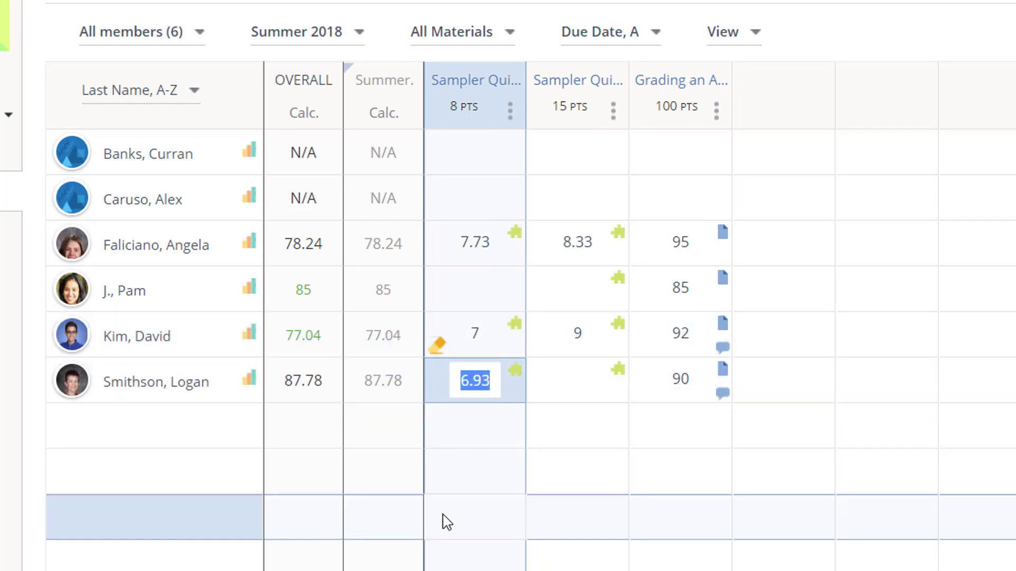
Clear the quiz override back to 6.4, then mark the fourth student's quiz excused and unmark it.
click(437, 347)
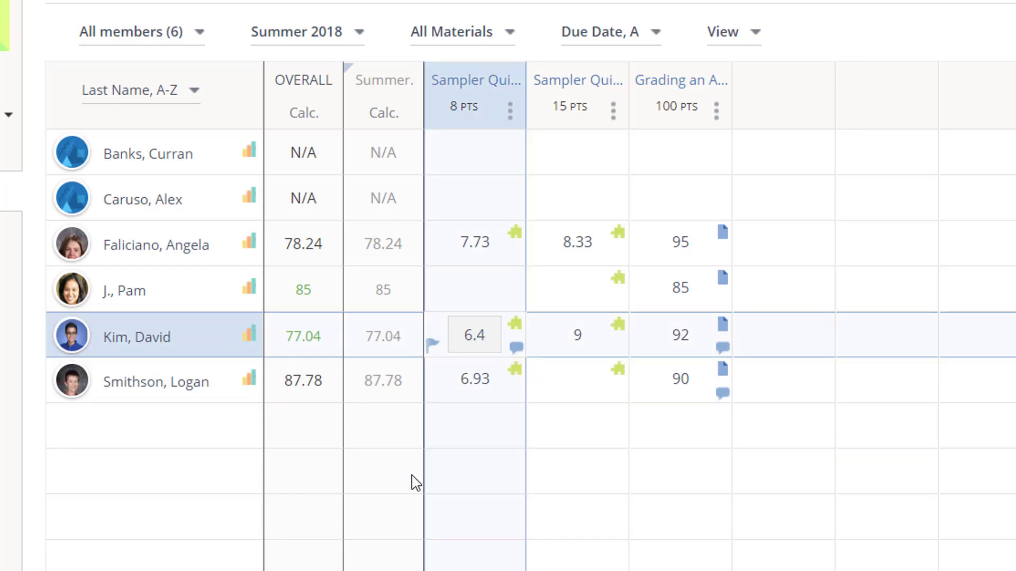
click(434, 303)
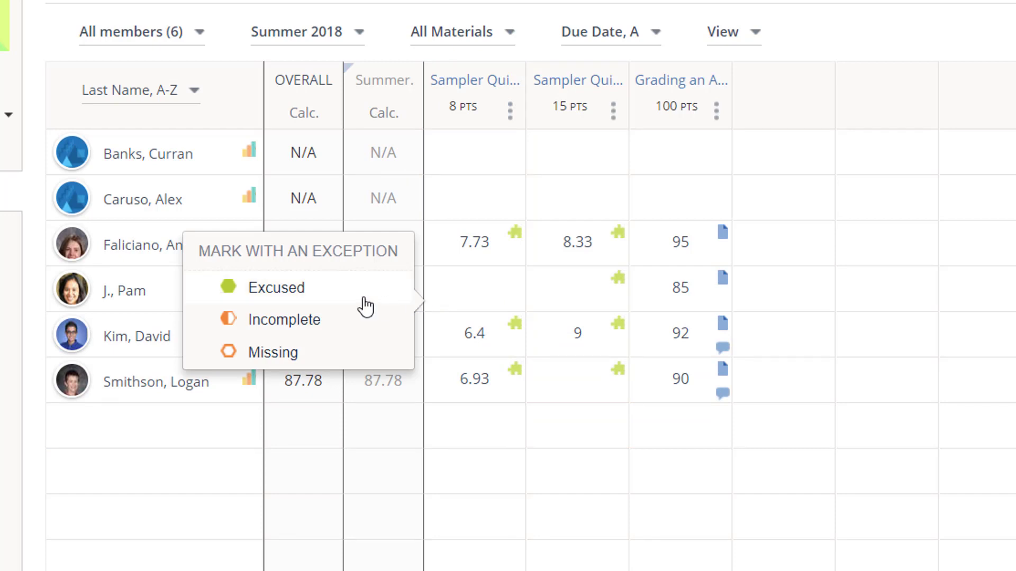
click(289, 294)
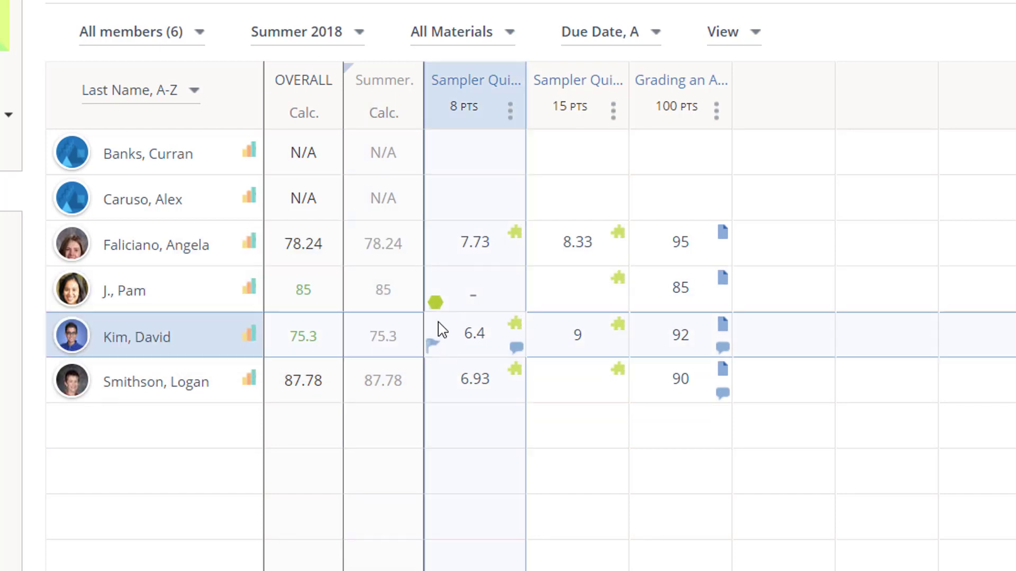
click(434, 303)
click(298, 295)
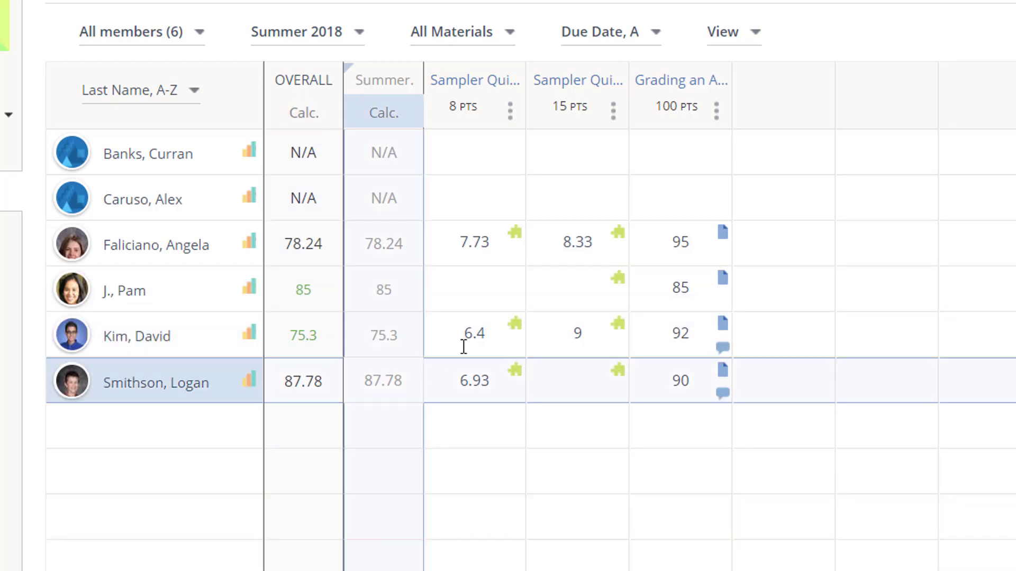
Add the student-visible comment 'Make up test by Friday' to the fourth student's quiz.
mouse_move(515, 313)
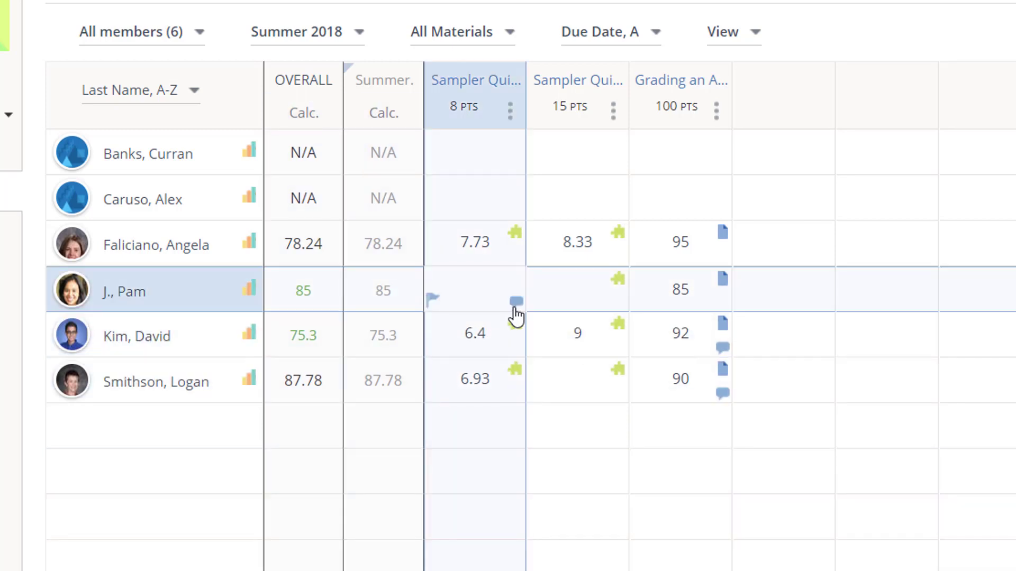
click(515, 309)
text(Make up test by Friday)
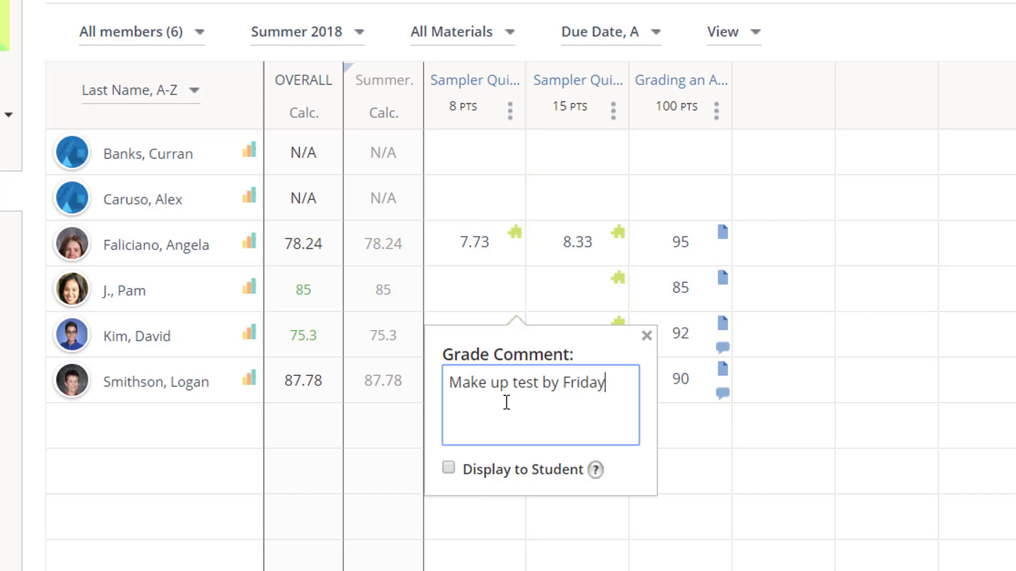
click(449, 469)
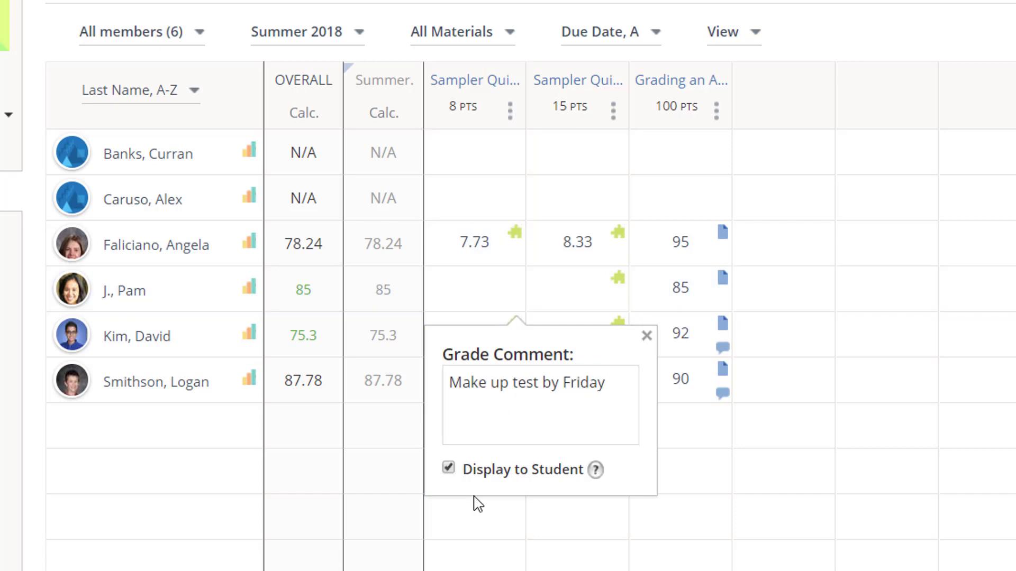
click(646, 335)
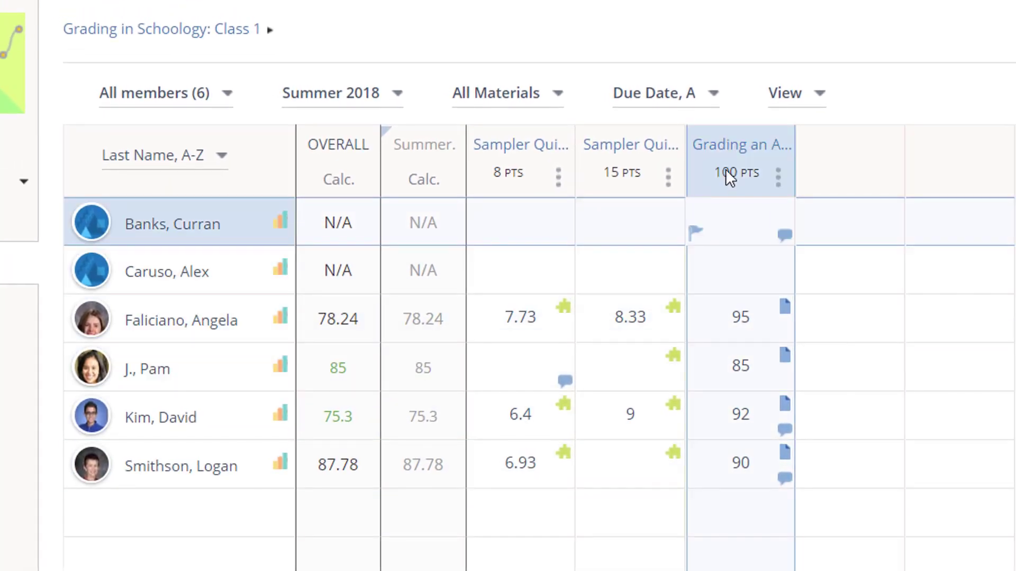
Check the assignment's details and submissions page, then return to the gradebook.
mouse_move(724, 147)
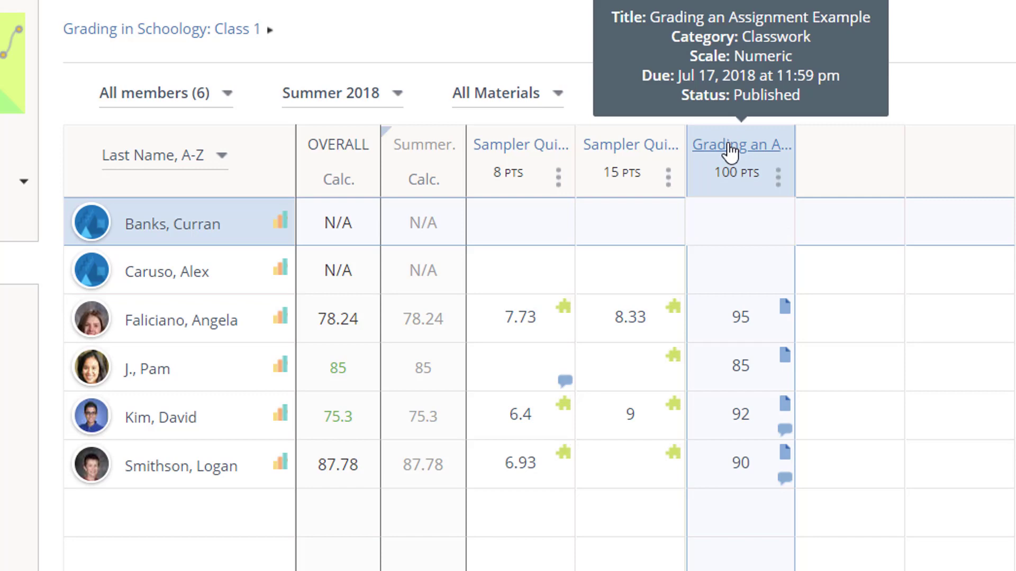
click(731, 150)
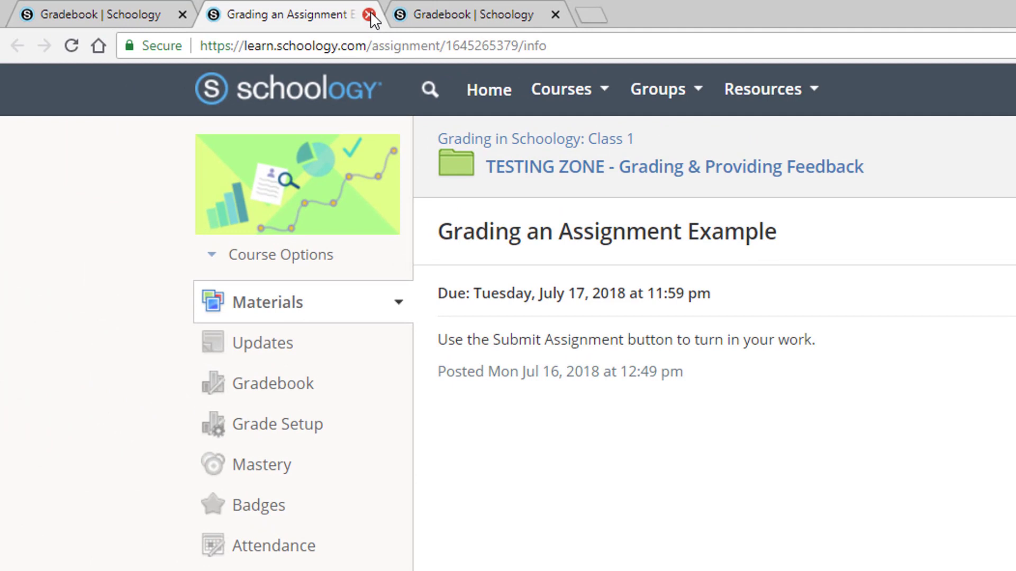
click(369, 15)
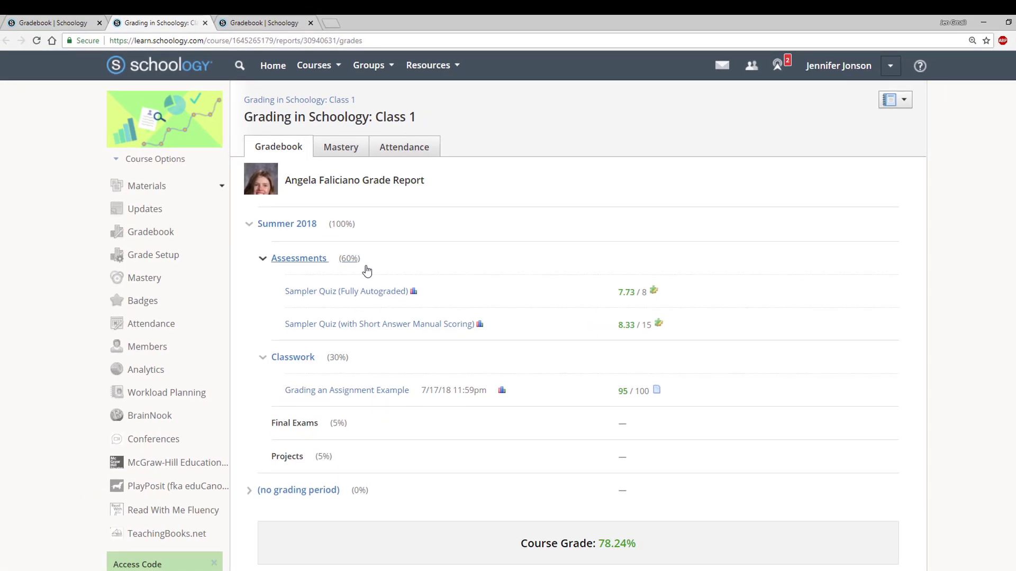
Back in the gradebook, create the 20-point Classwork column 'Discussion Participation Aug 20'.
click(206, 23)
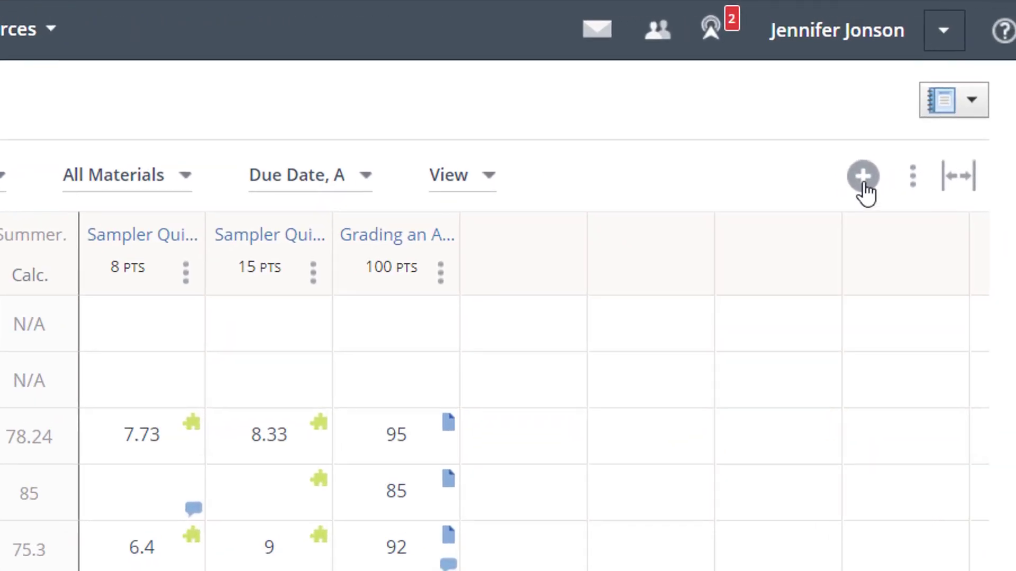
click(863, 183)
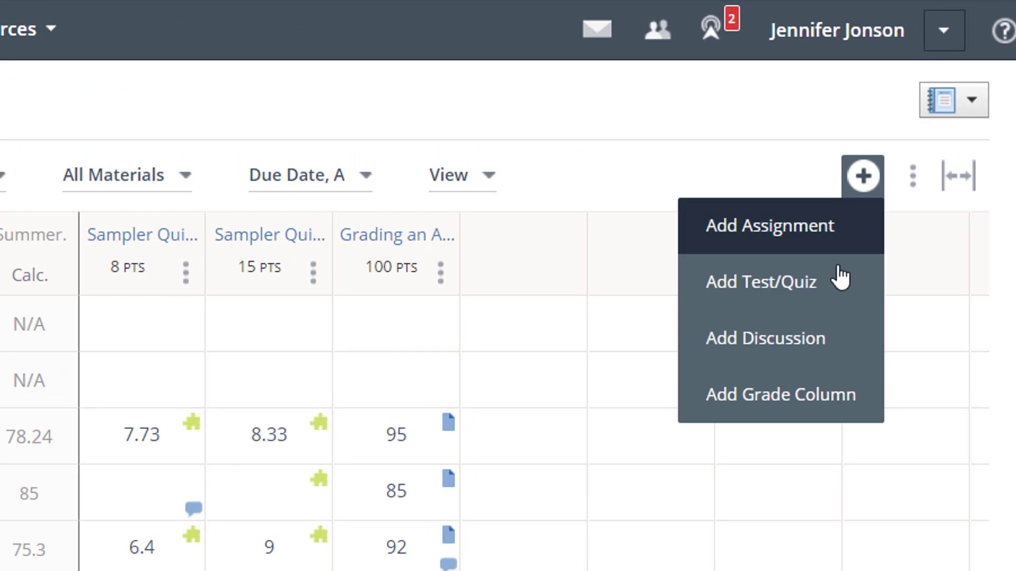
click(824, 394)
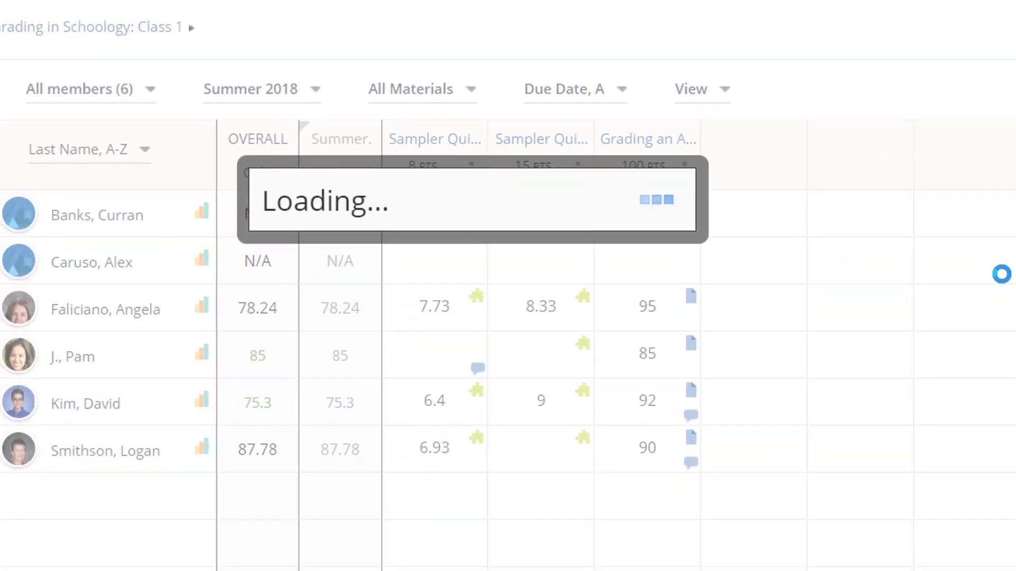
text(Discussion Participation Aug 20)
key(Tab)
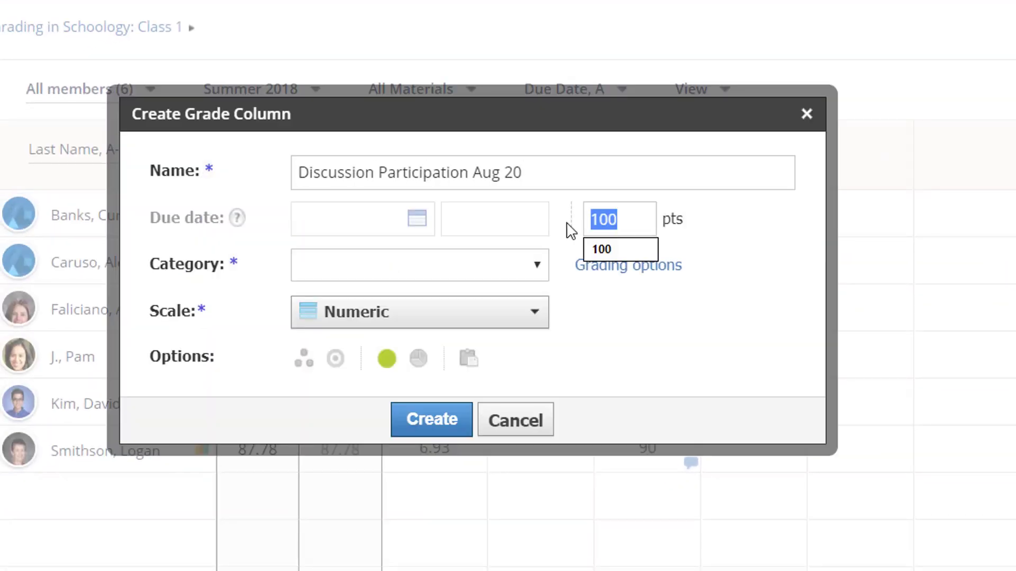
text(20)
click(461, 266)
click(419, 356)
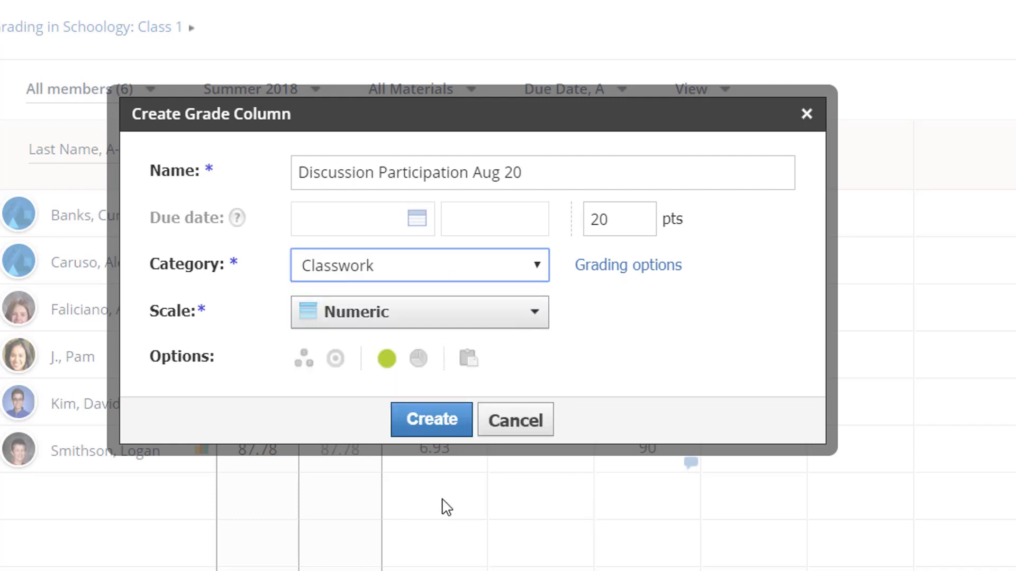
click(438, 427)
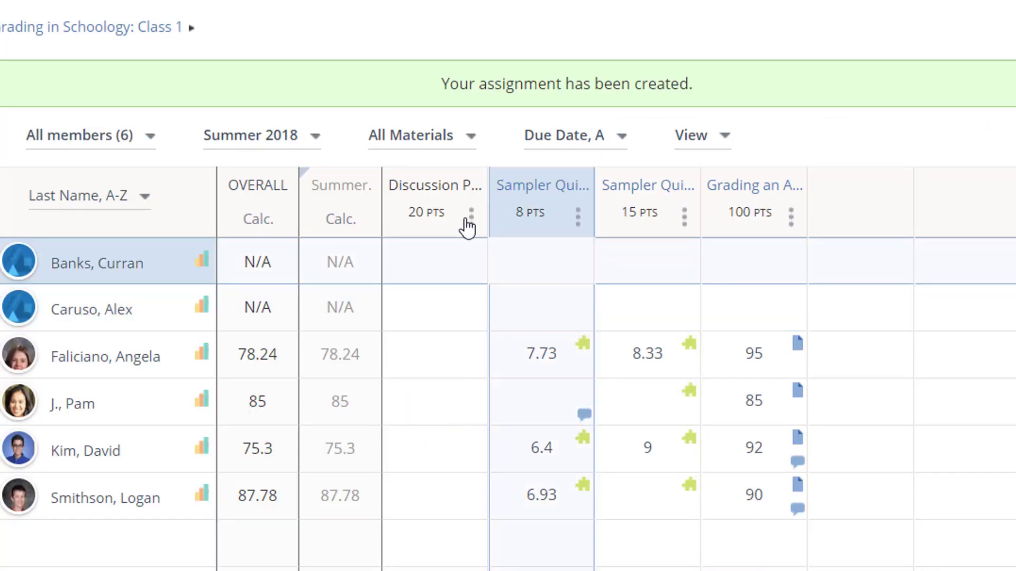
Set every grade in the discussion column to 20.
click(471, 216)
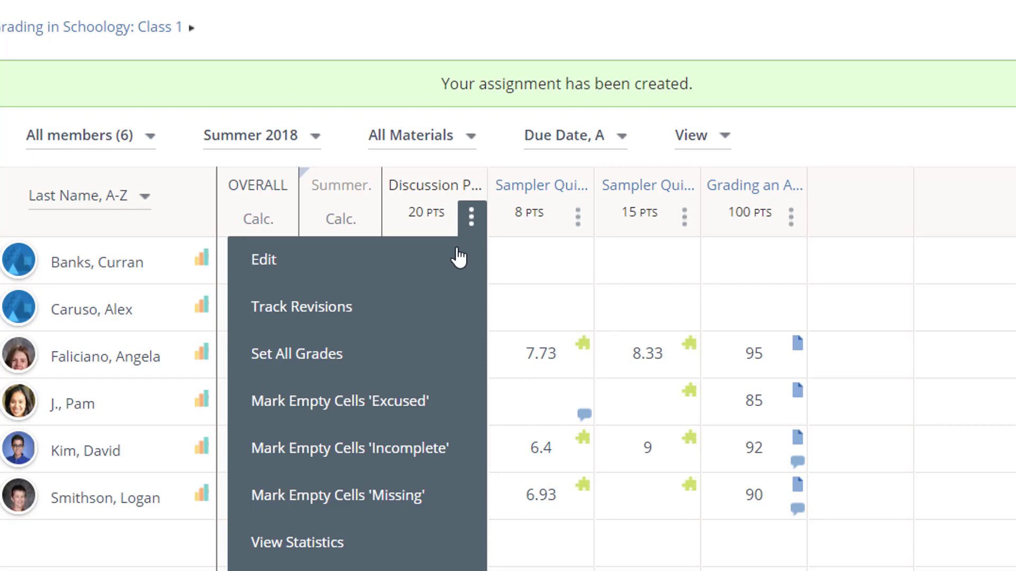
click(397, 354)
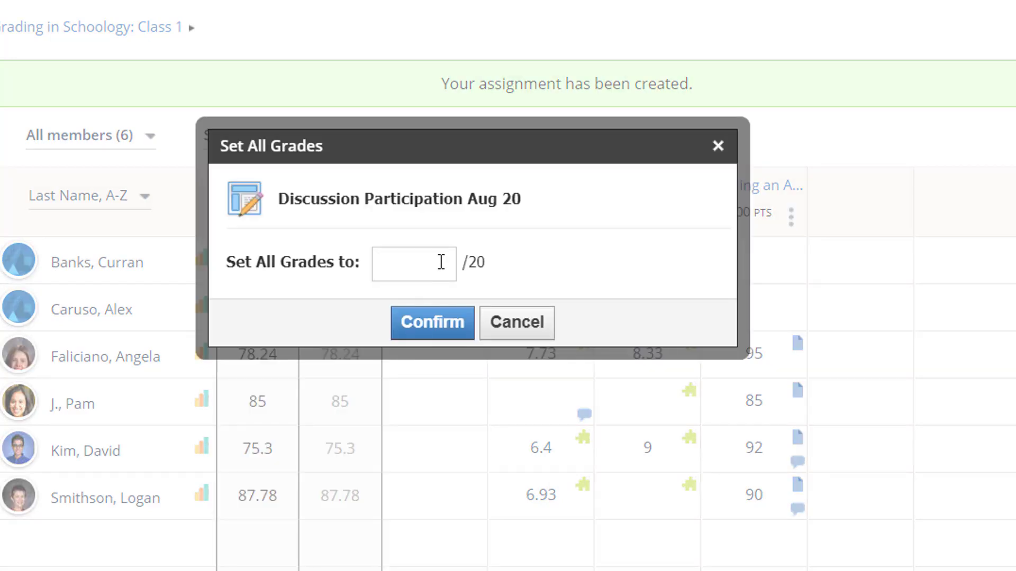
text(20)
click(431, 325)
Lower the first two students' discussion grades to 17 and 19.
click(423, 212)
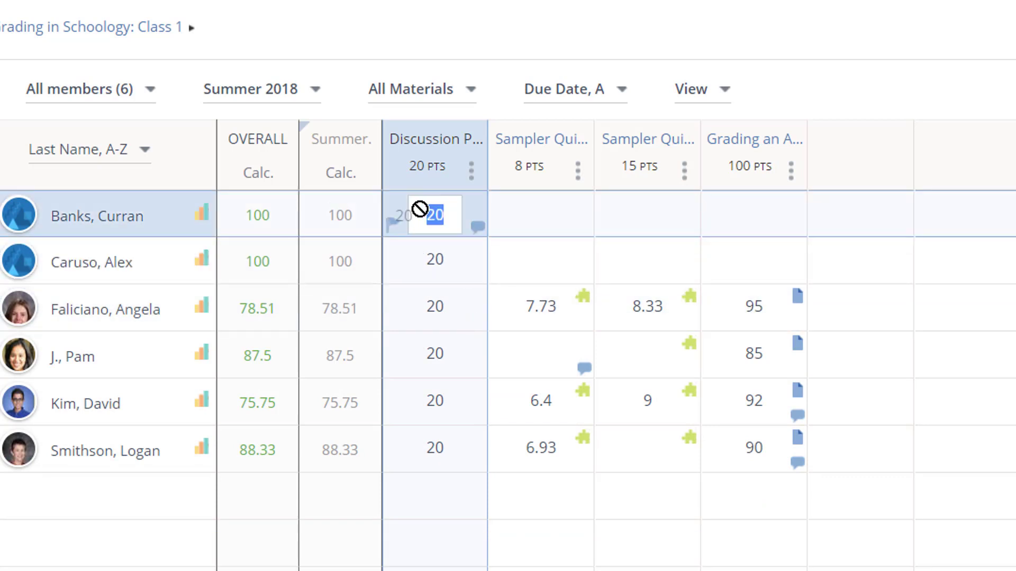
text(17)
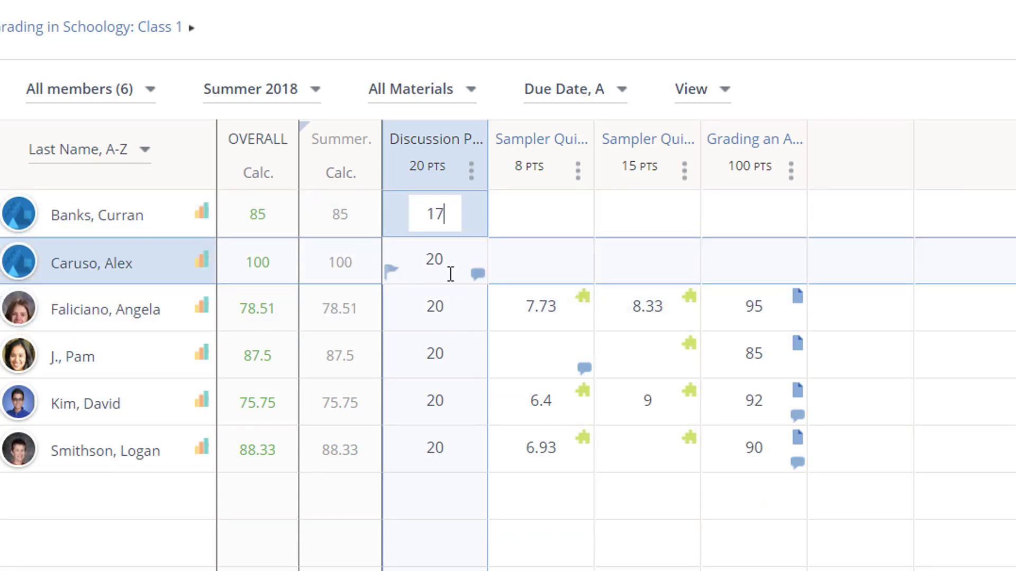
click(450, 273)
text(19)
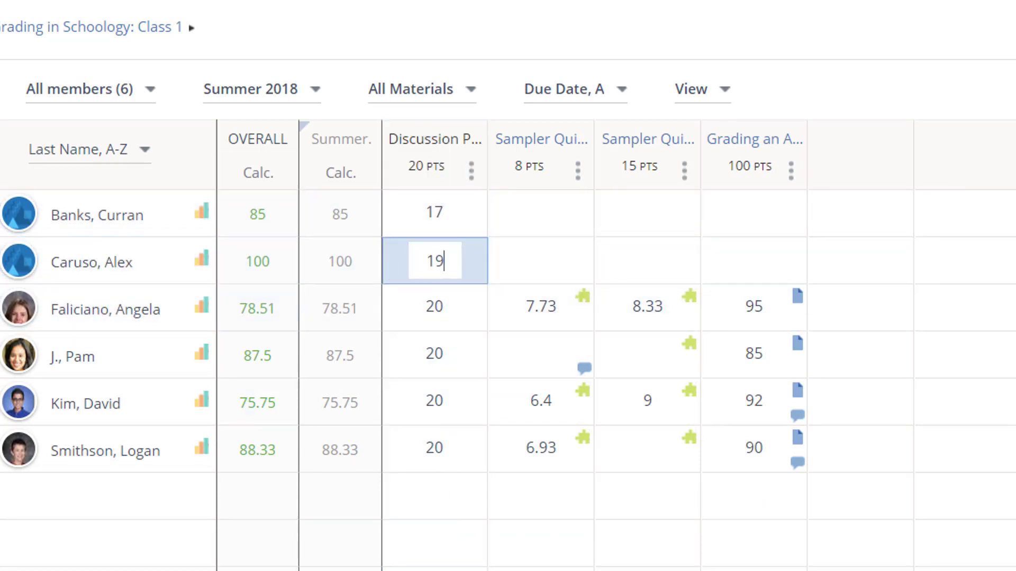
key(Return)
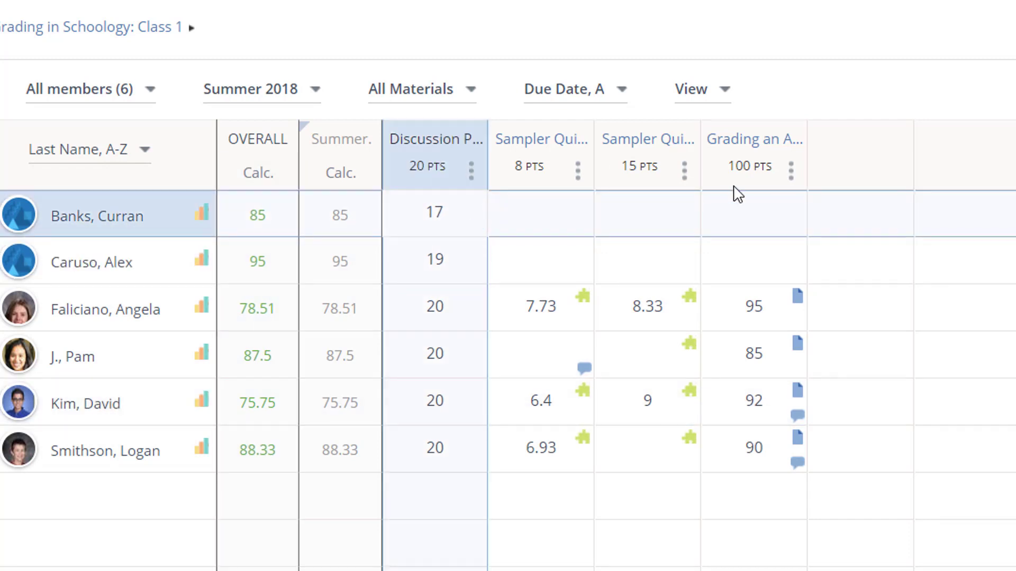
Mark the 100-point assignment's empty grade cells as Missing.
click(791, 170)
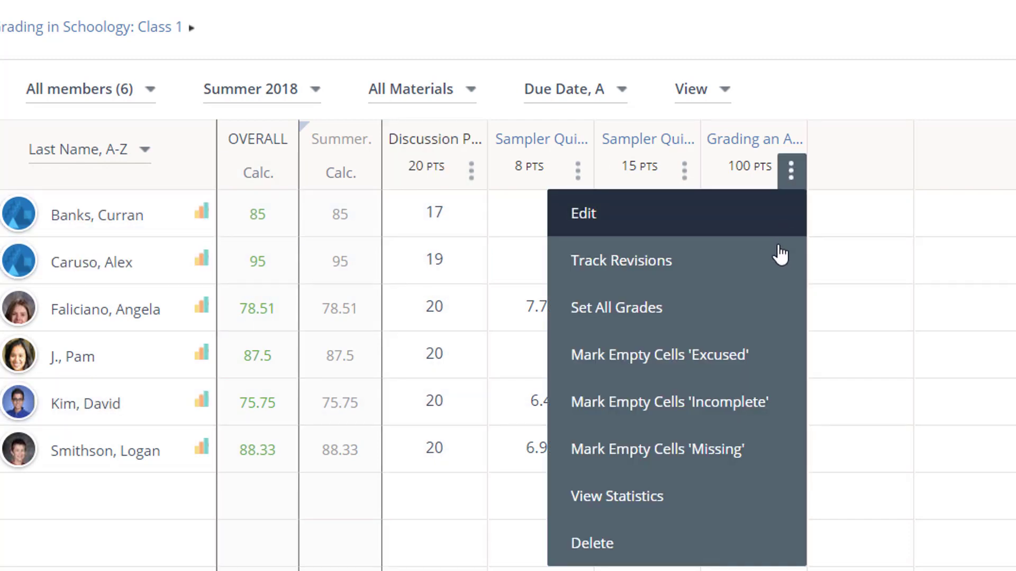
mouse_move(764, 465)
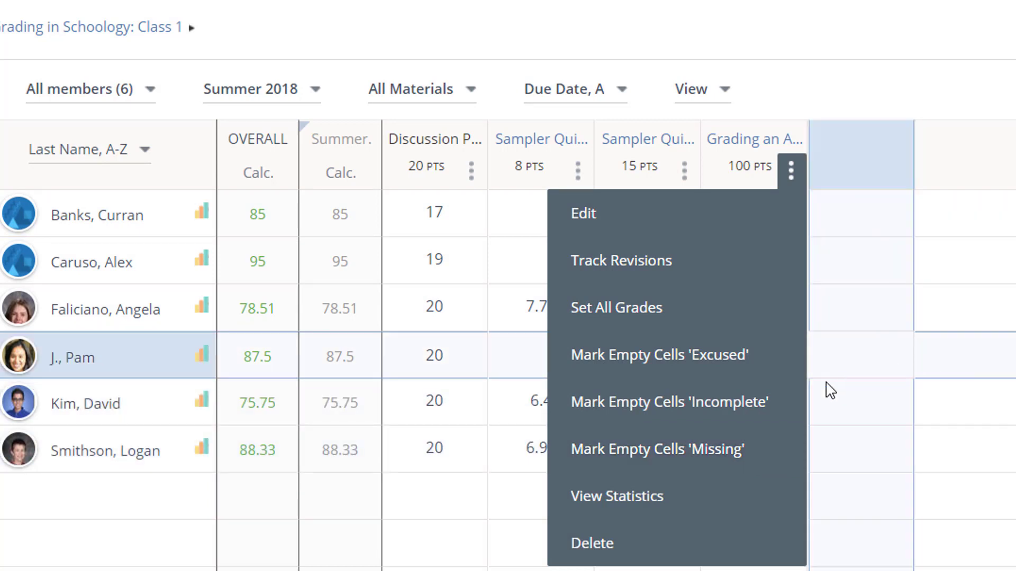
click(768, 456)
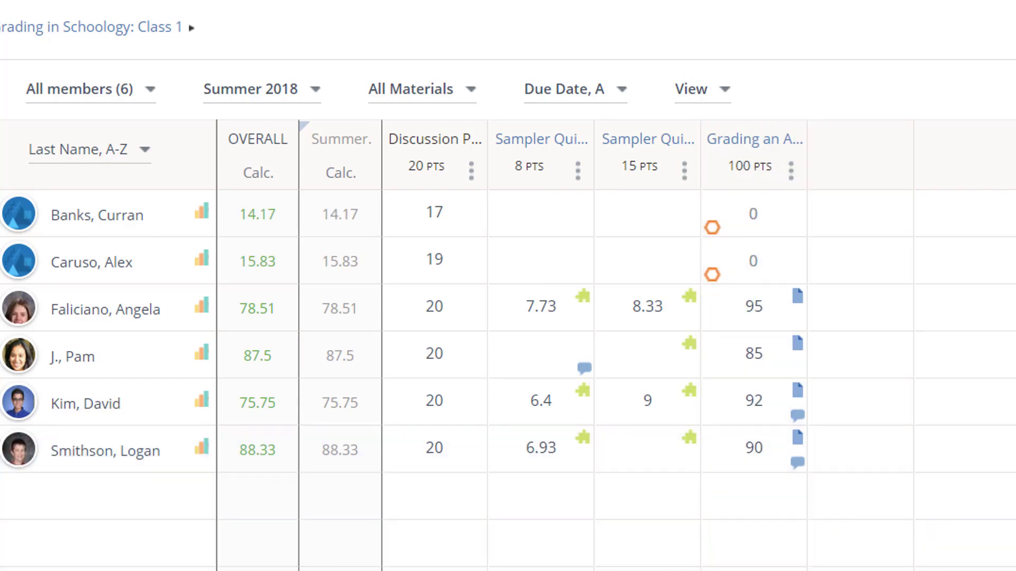
click(792, 168)
click(741, 264)
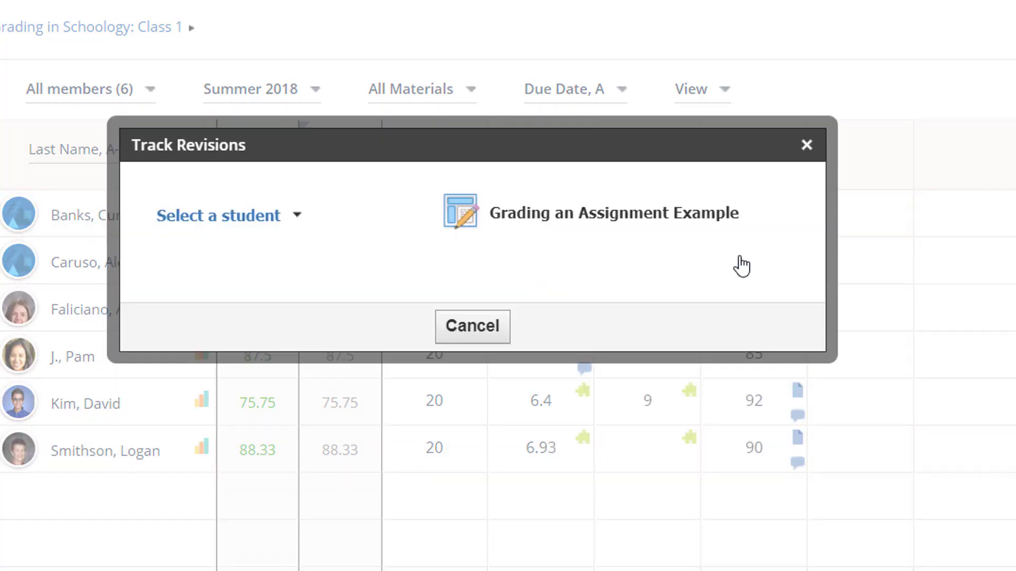
click(292, 222)
click(272, 424)
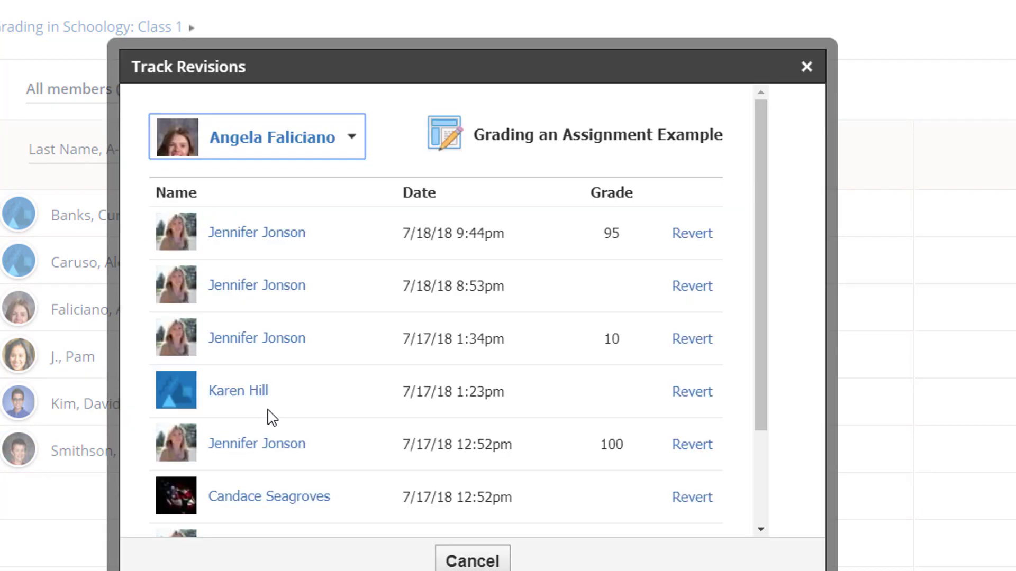
scroll(521, 344, down, 3)
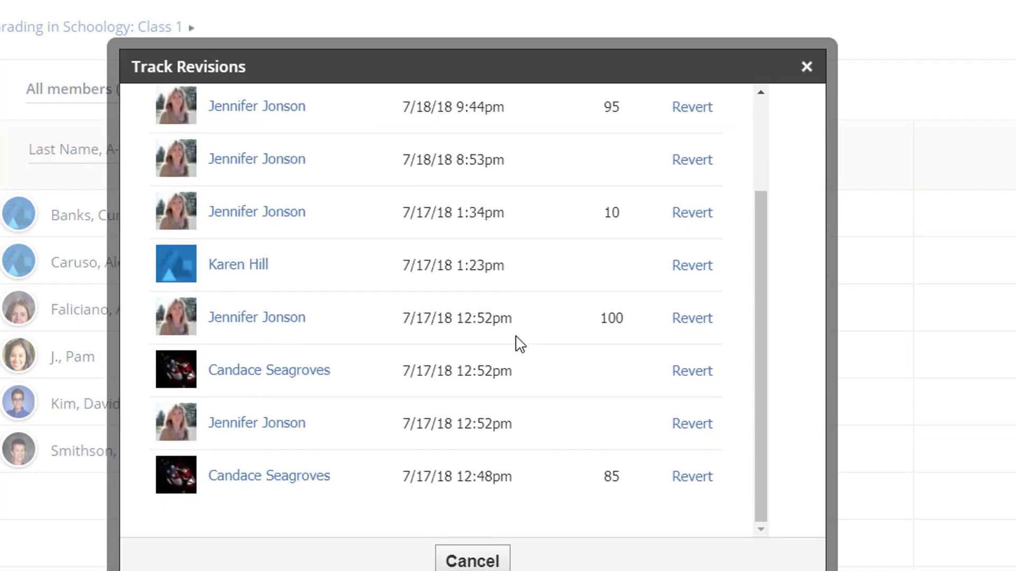
scroll(516, 342, up, 3)
click(807, 69)
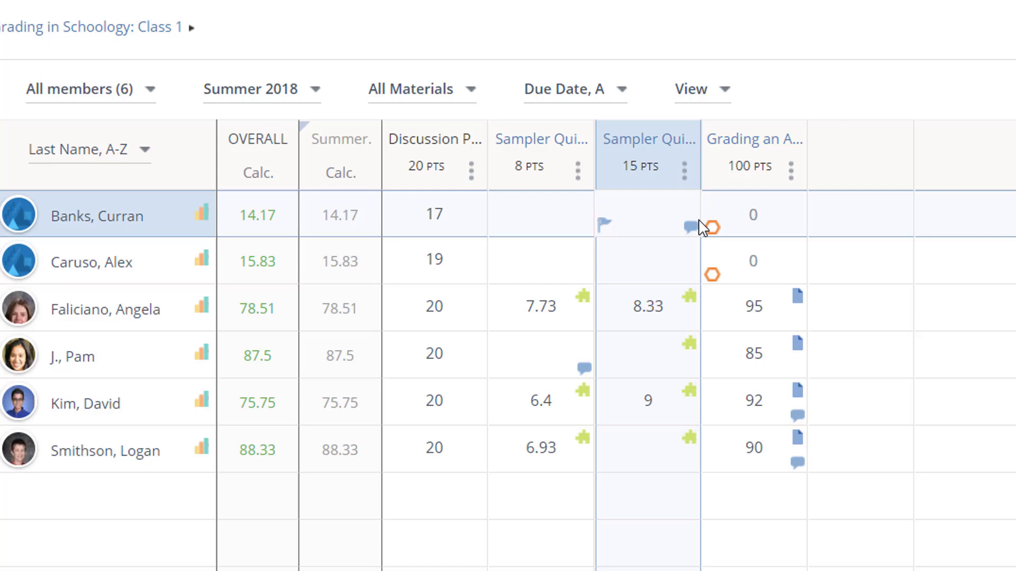
click(576, 177)
click(492, 452)
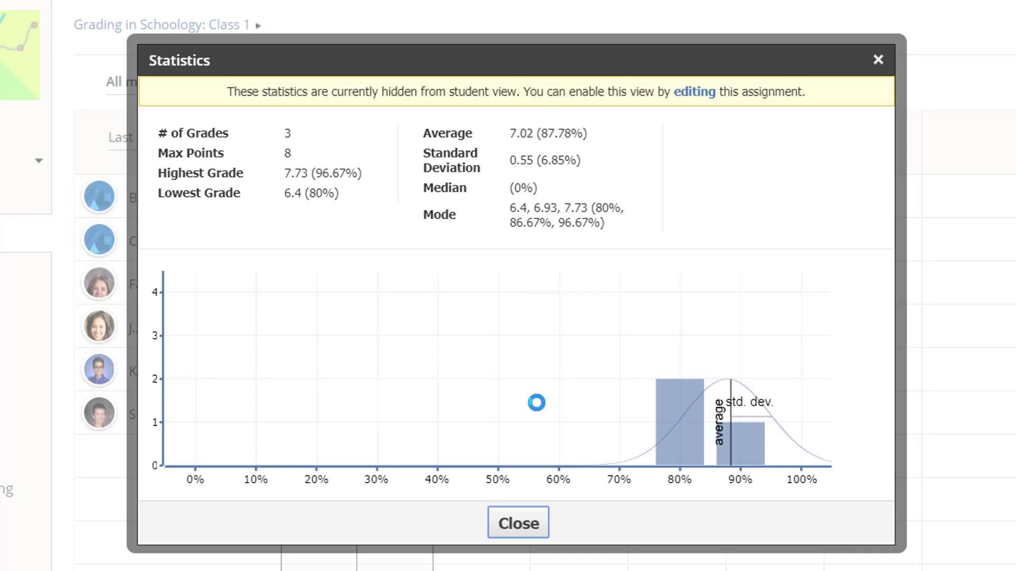
click(519, 524)
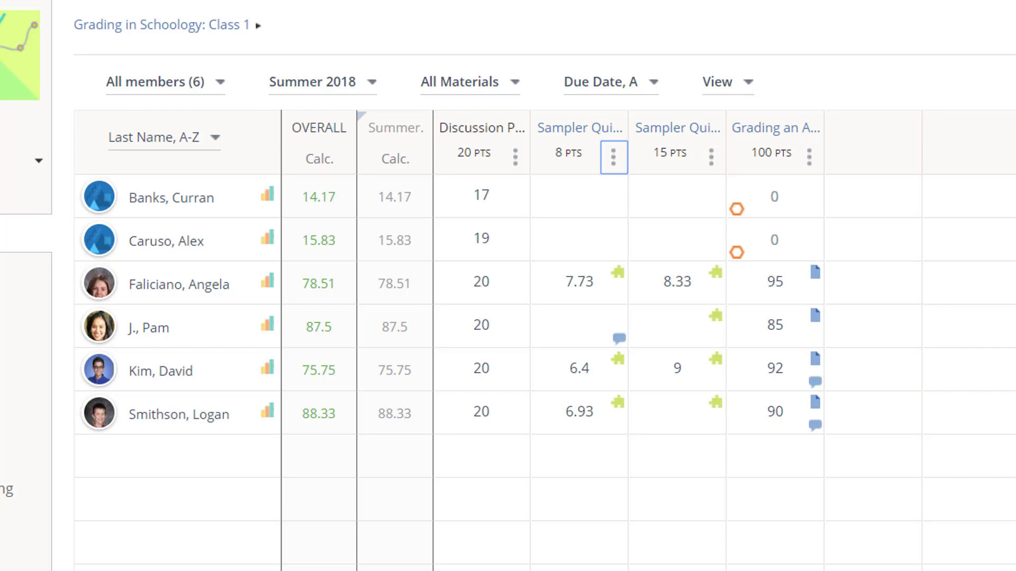
click(217, 84)
click(200, 172)
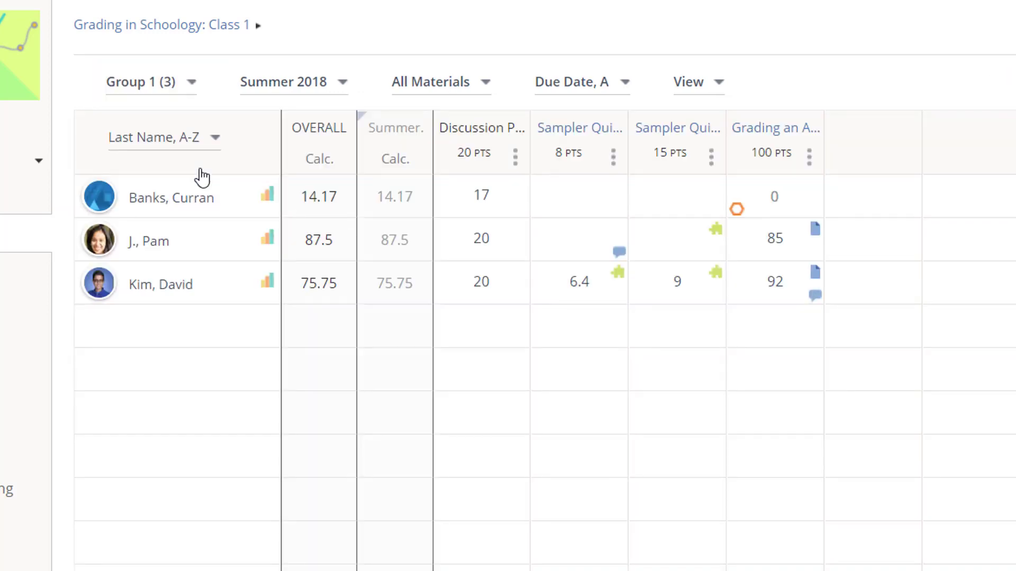
click(188, 86)
click(186, 126)
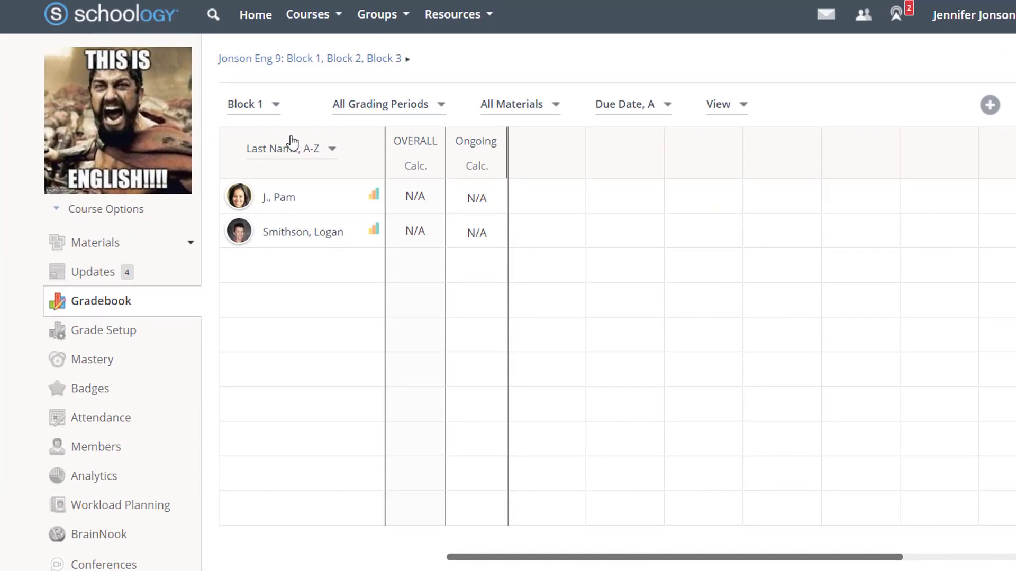
click(277, 106)
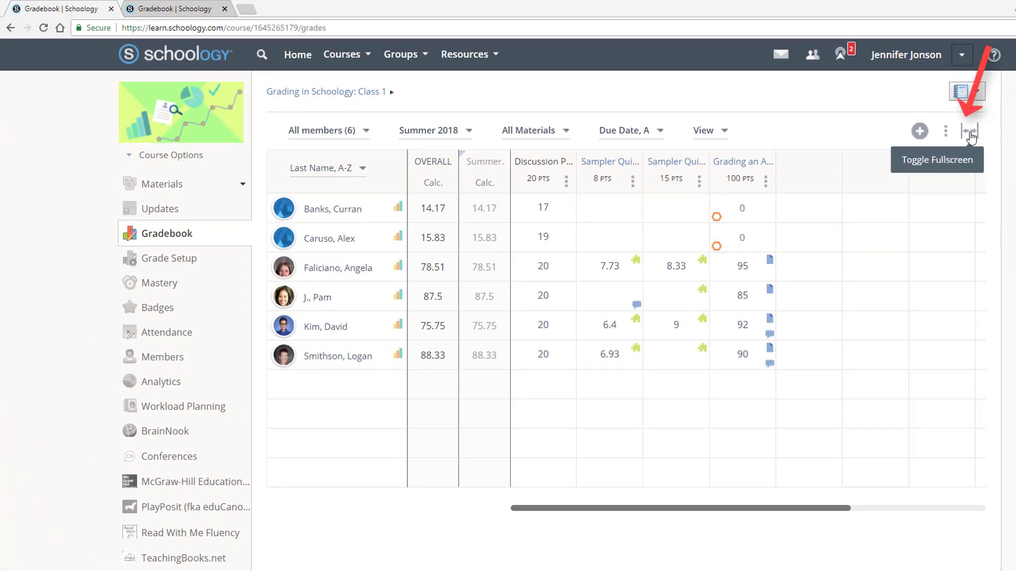
Toggle full-screen view, then filter the gradebook to only Assessments.
click(971, 133)
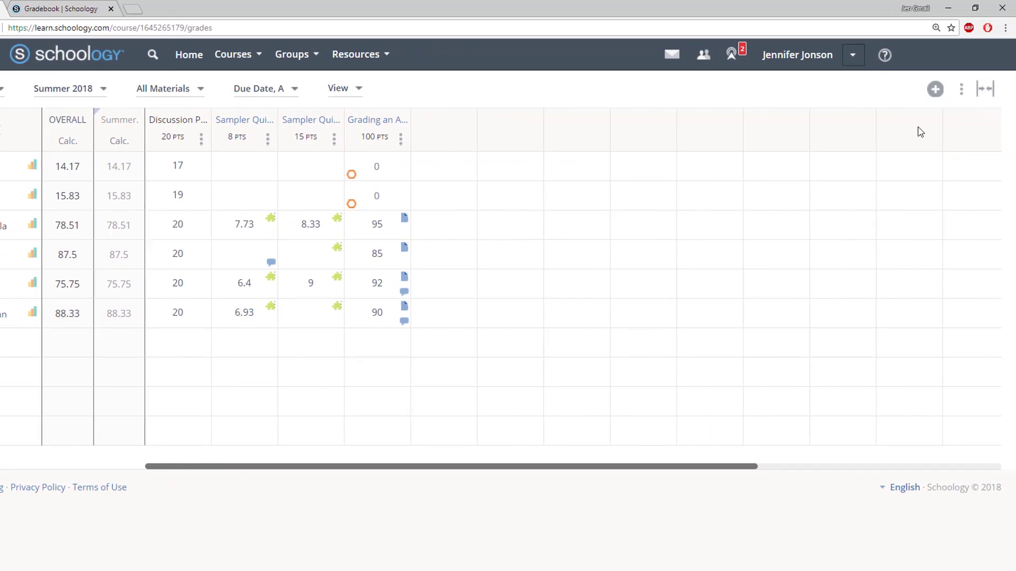
click(985, 88)
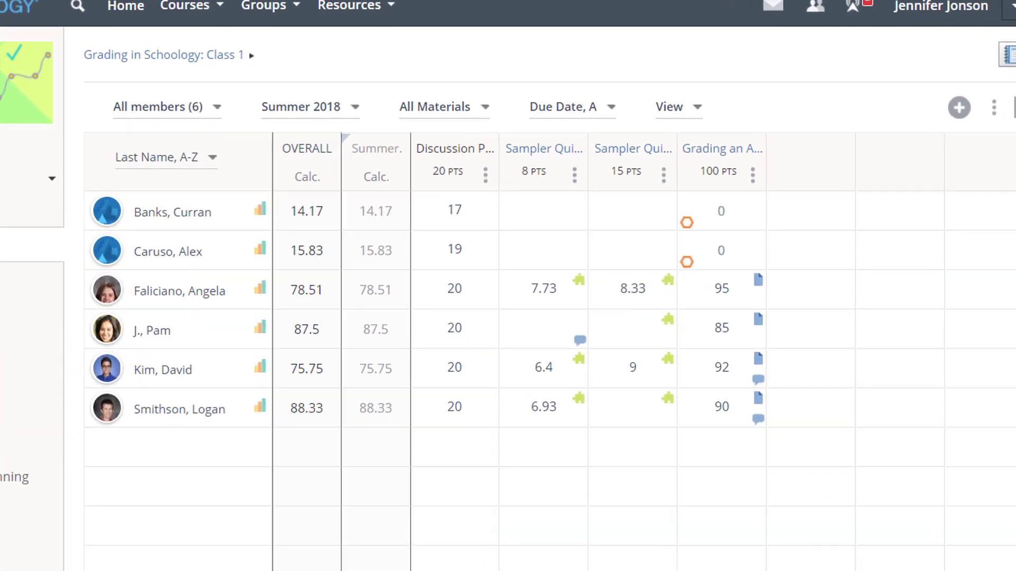
click(444, 108)
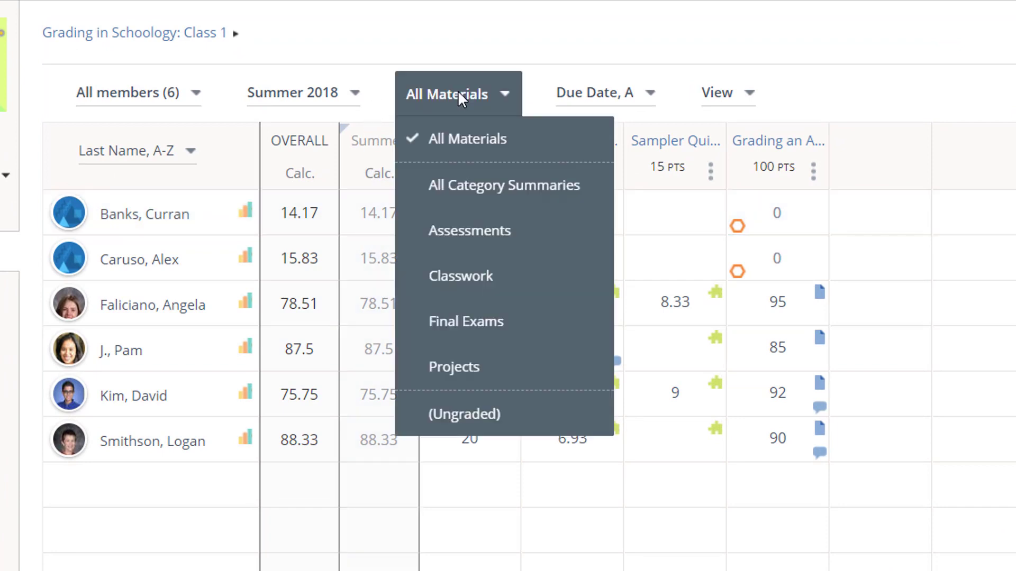
click(492, 230)
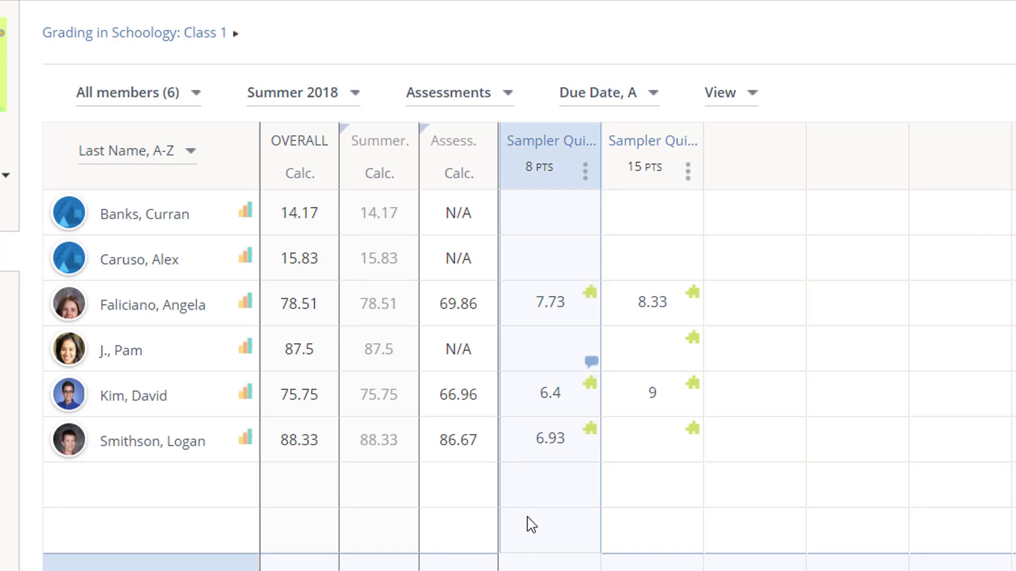
Restore All Materials and bring up the Due Date sort order options.
click(482, 98)
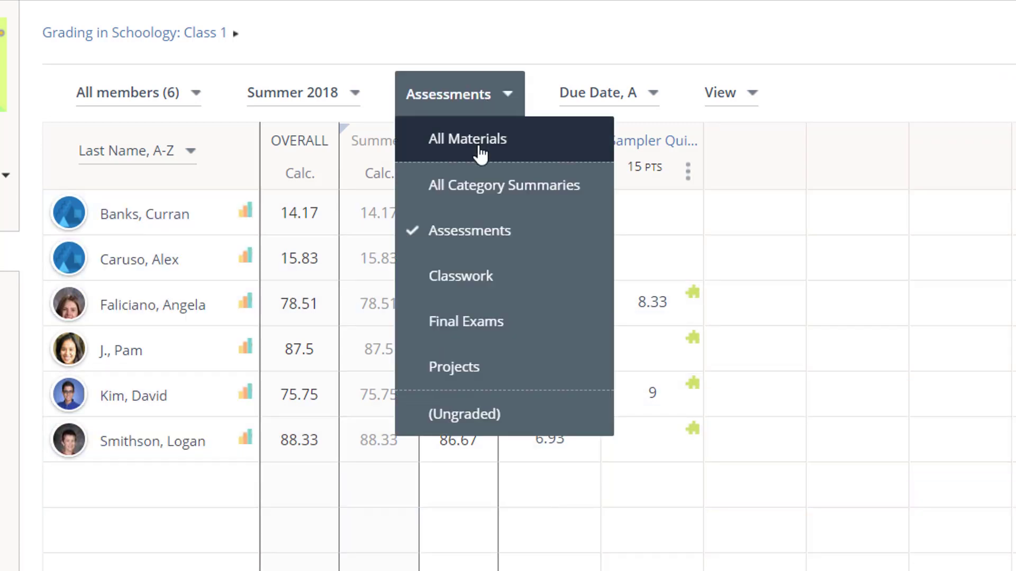
click(479, 144)
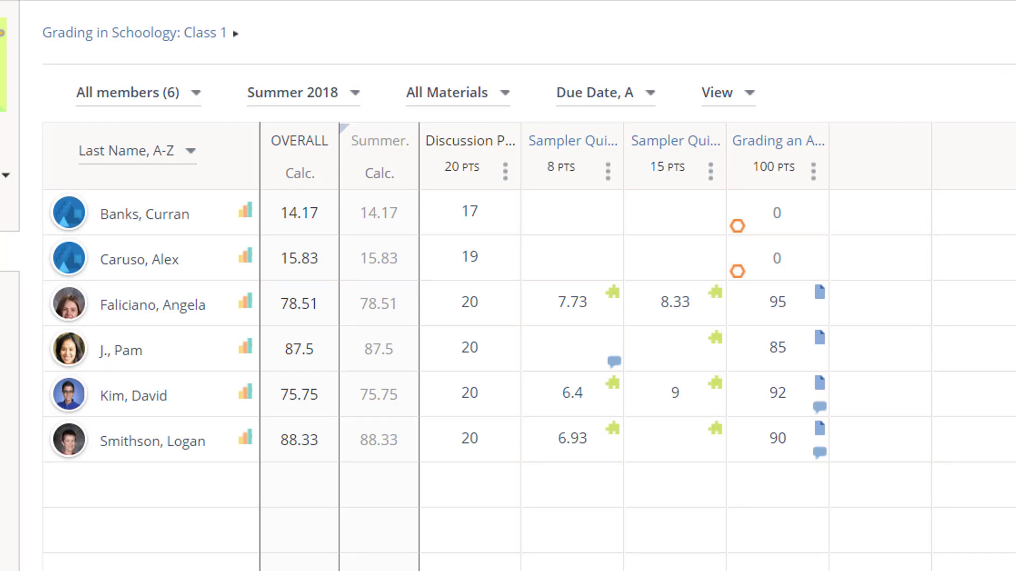
click(651, 94)
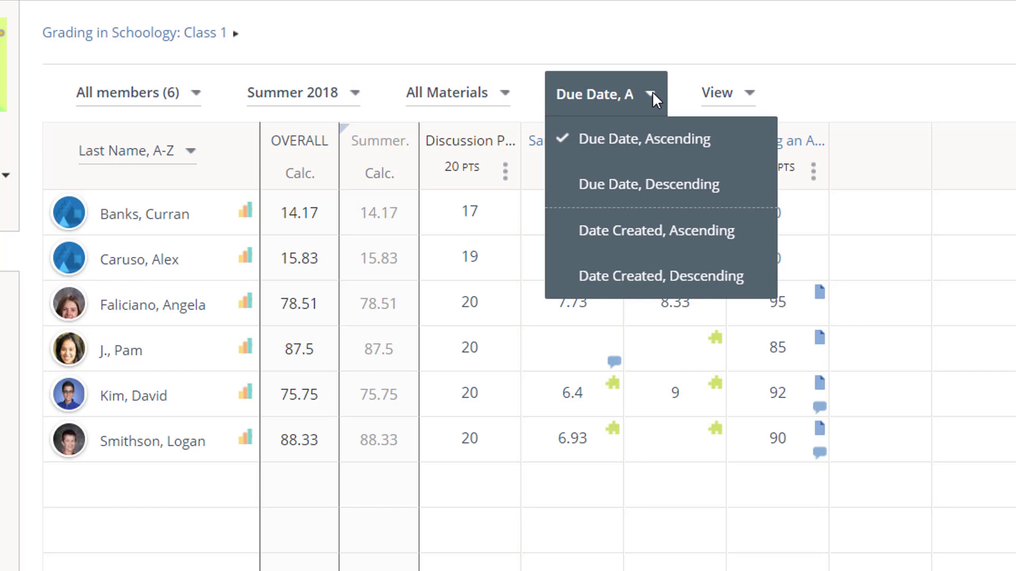
Close the sort menu, turn on Not Submitted highlighting in View, then turn it off.
click(750, 51)
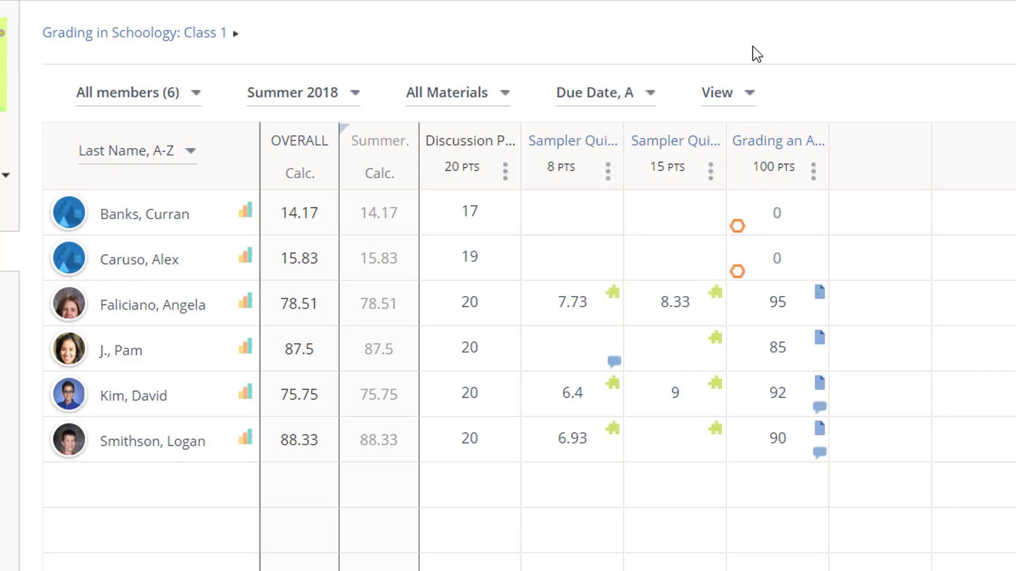
click(756, 98)
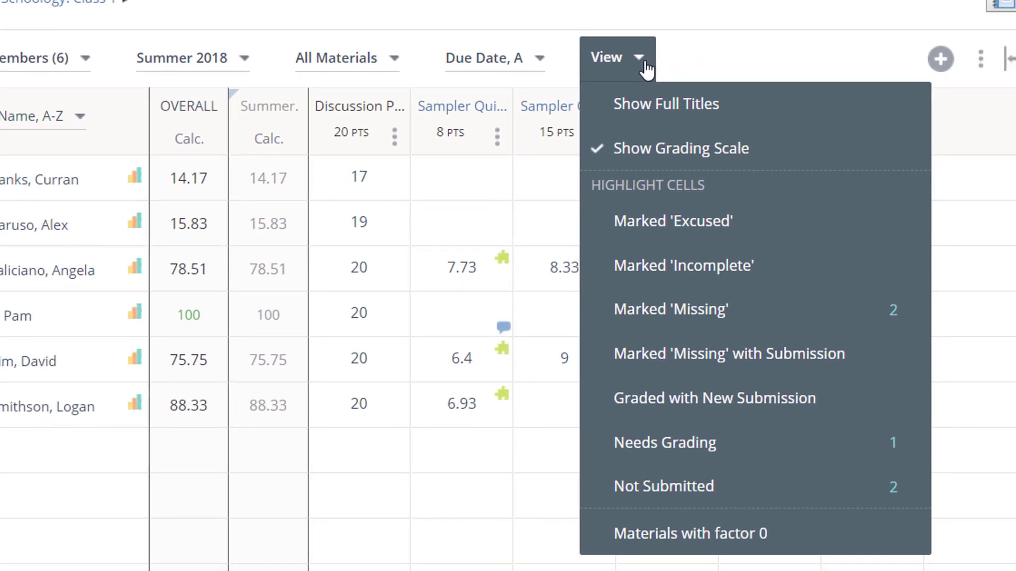
click(795, 500)
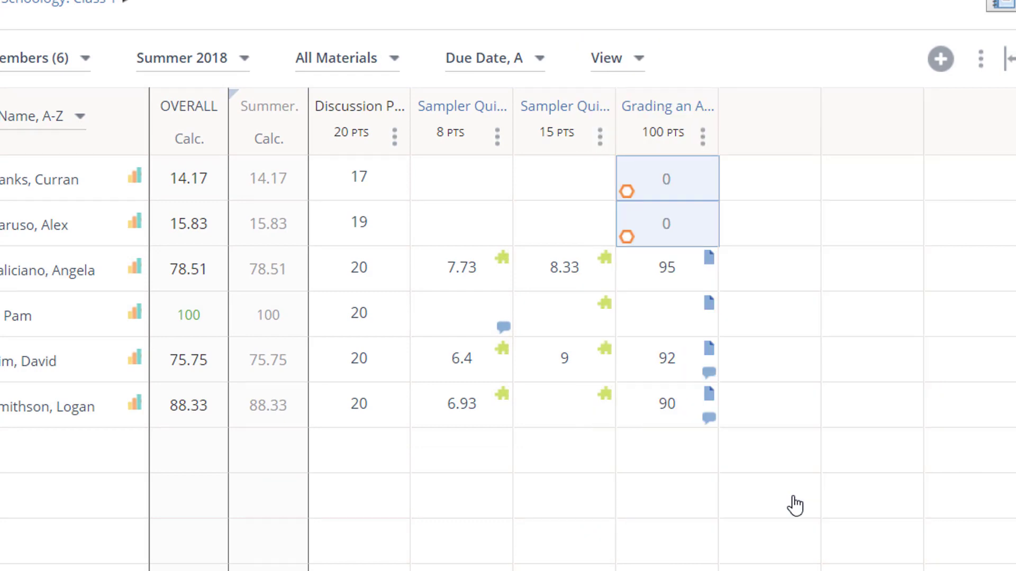
click(640, 64)
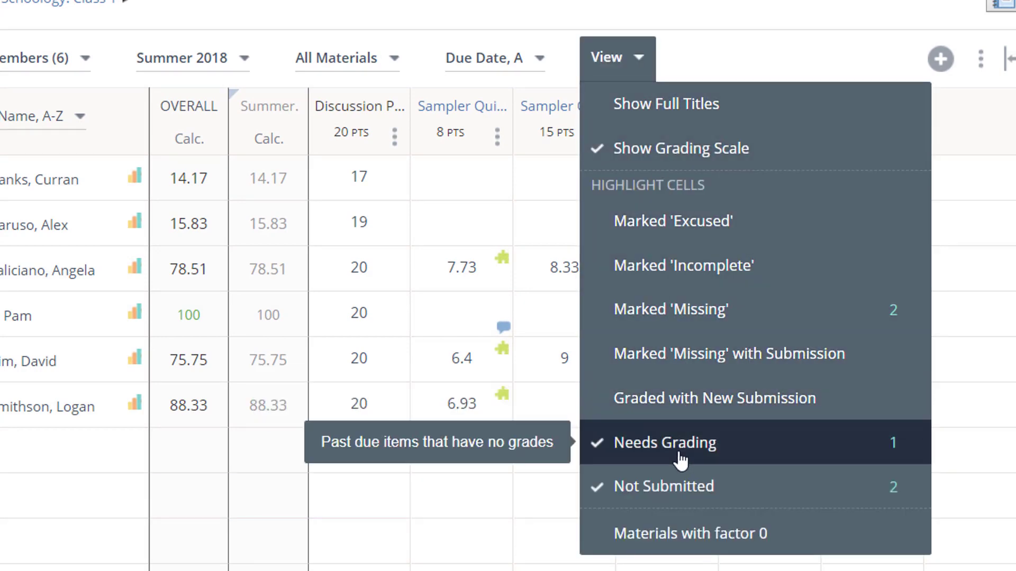
click(649, 489)
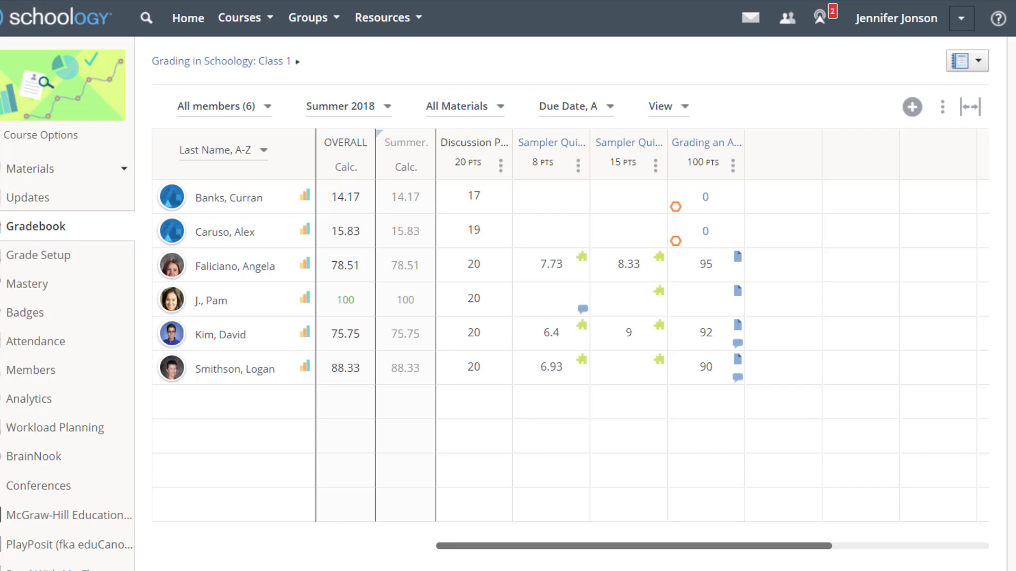
In Bulk Edit, set 01.01 and 01.03 to Assessments, 01.02 and 01.04 to Classwork, and save.
click(942, 107)
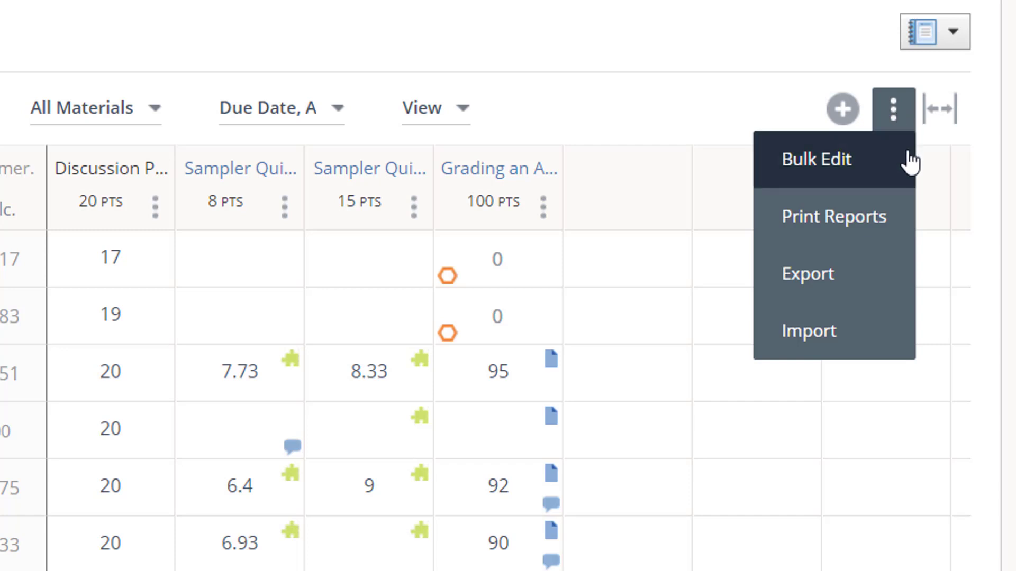
click(831, 175)
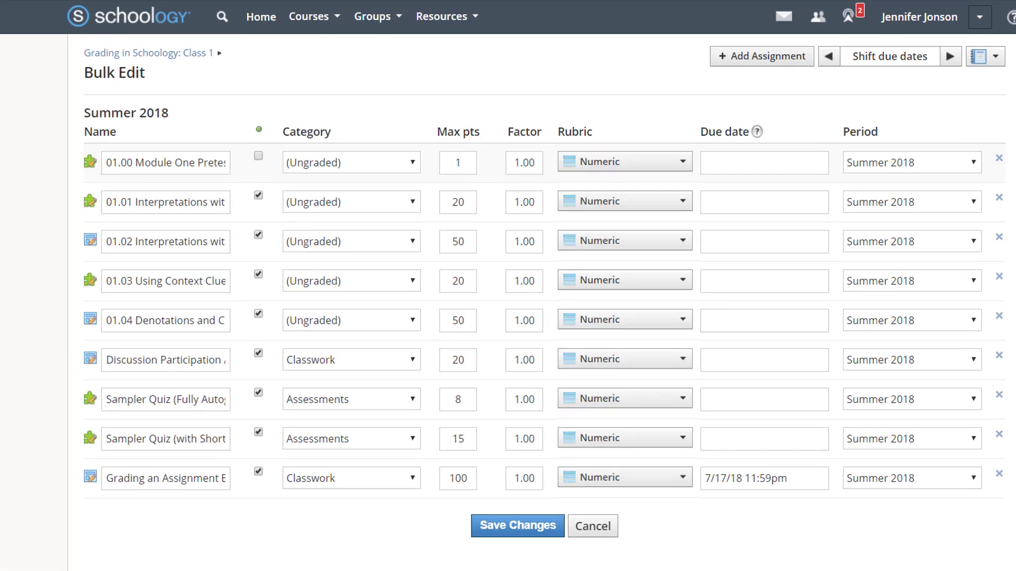
click(341, 207)
click(344, 219)
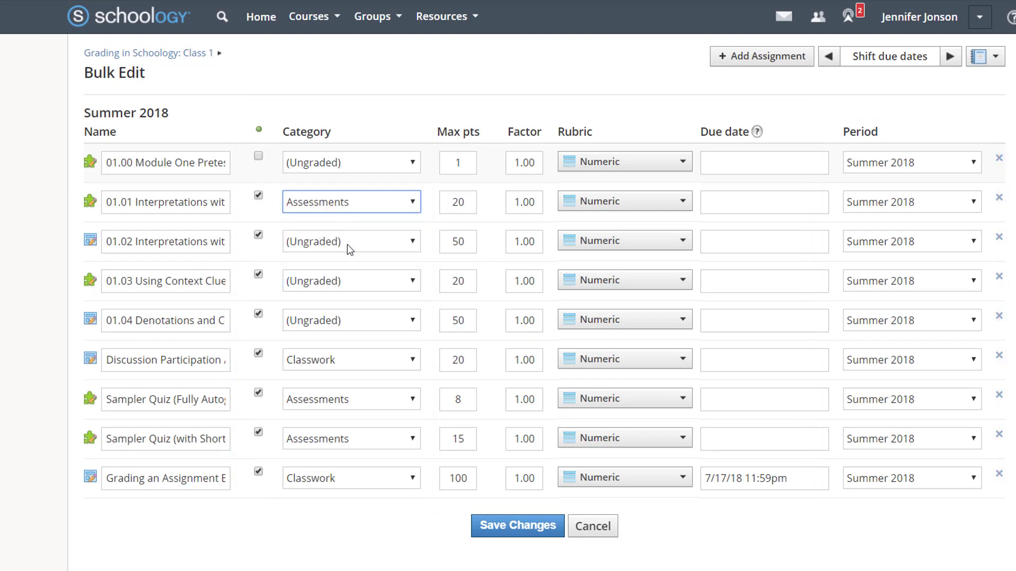
click(360, 241)
click(353, 275)
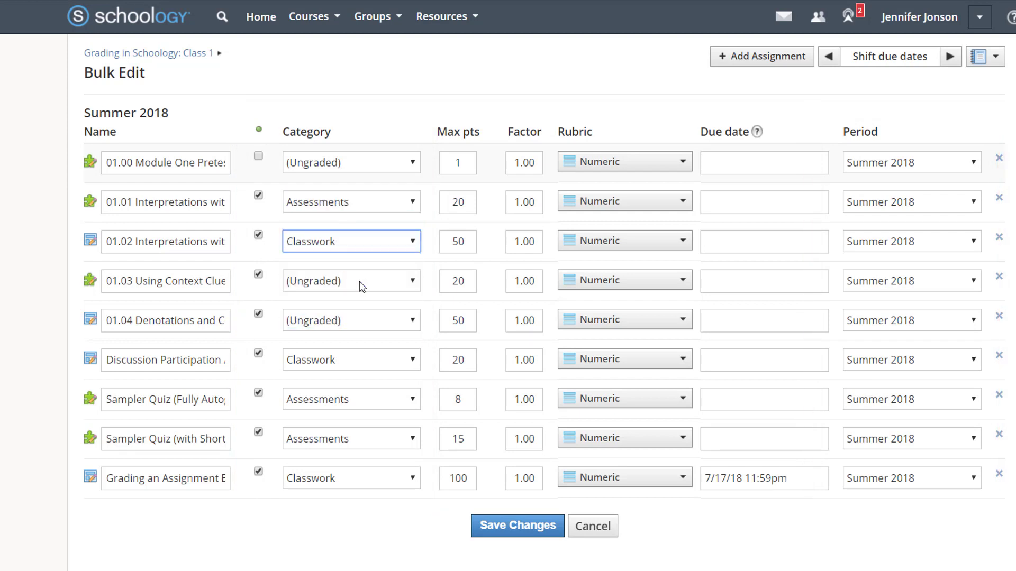
click(364, 285)
click(363, 301)
click(356, 321)
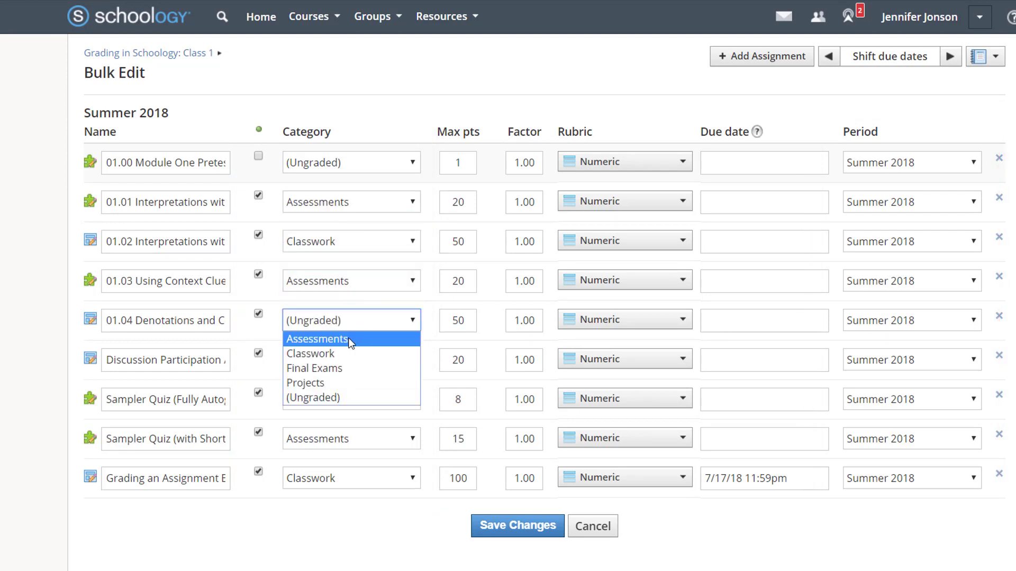
click(350, 356)
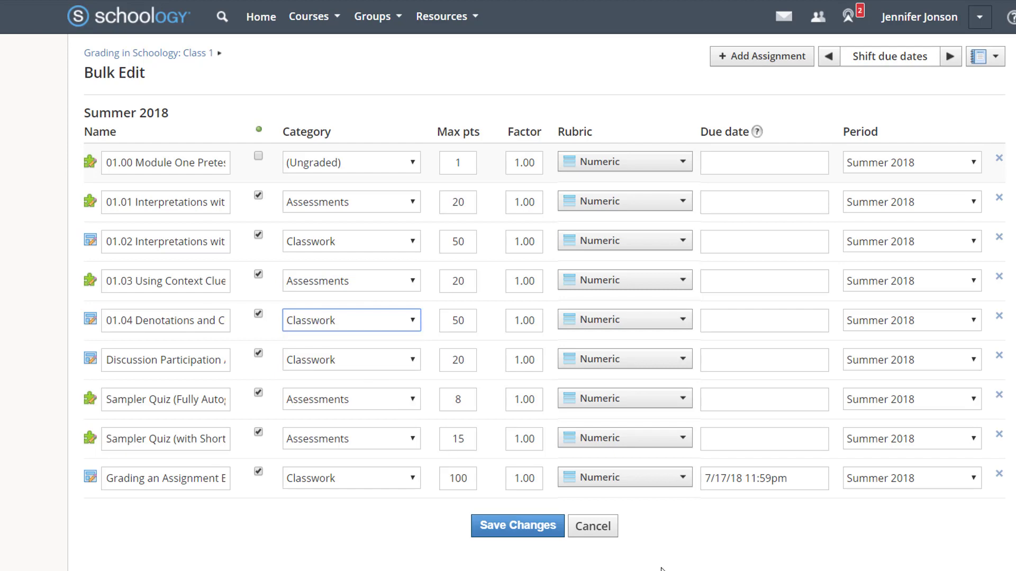
click(538, 534)
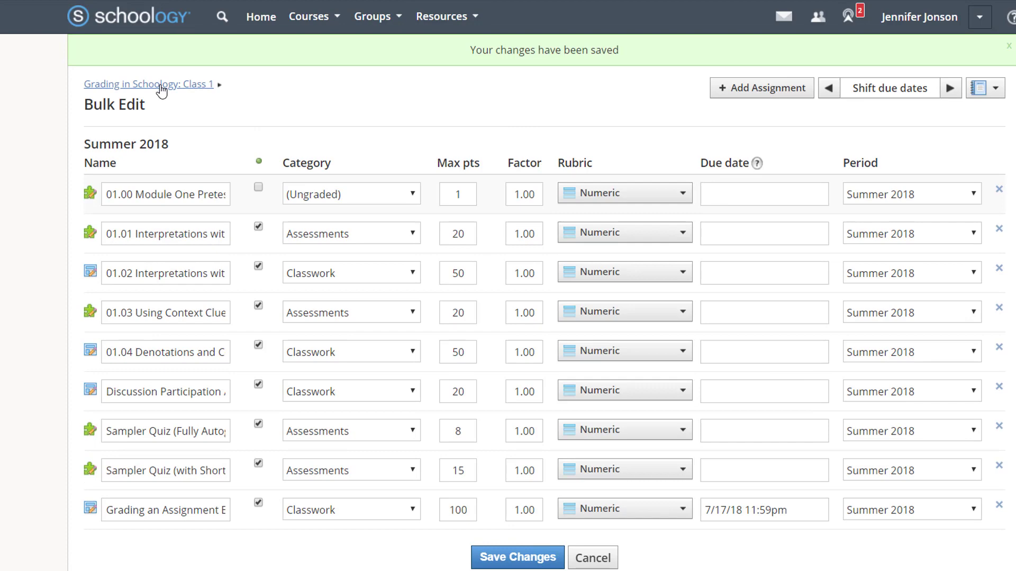
Open the Class 1 gradebook, briefly view the Block 1, Block 2, Block 3 gradebook, then return to Class 1.
click(160, 86)
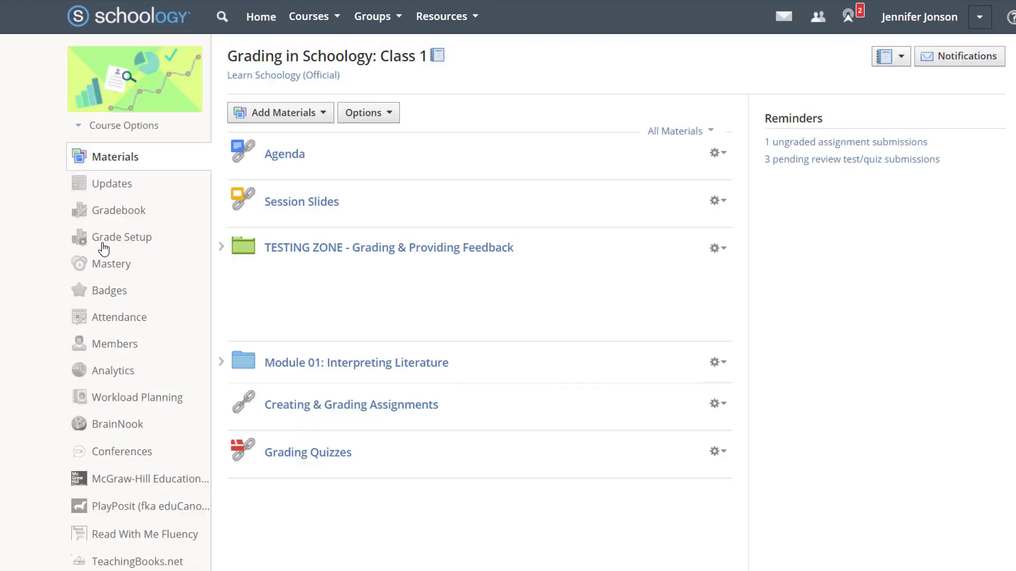
click(129, 211)
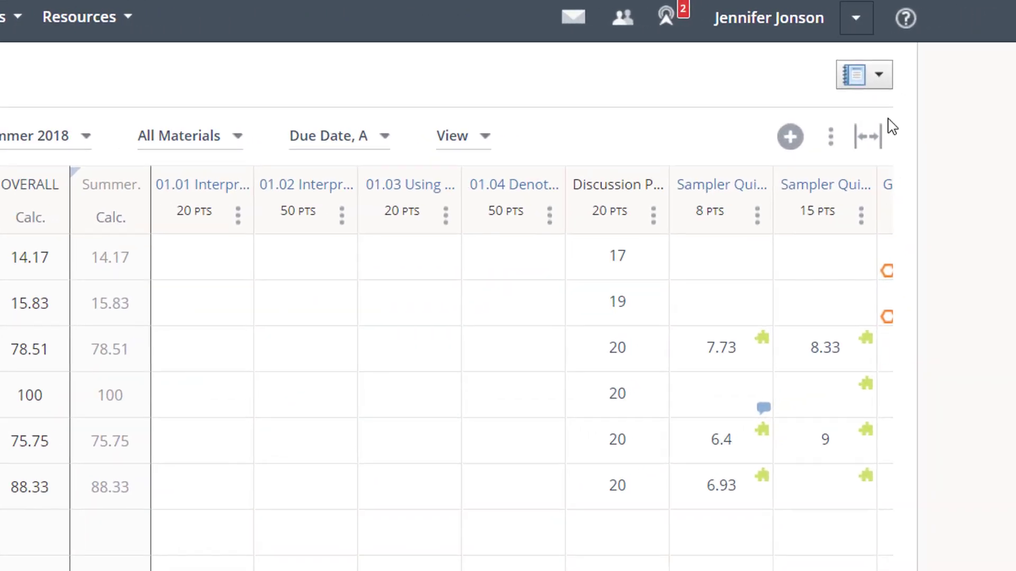
click(874, 86)
scroll(776, 474, down, 8)
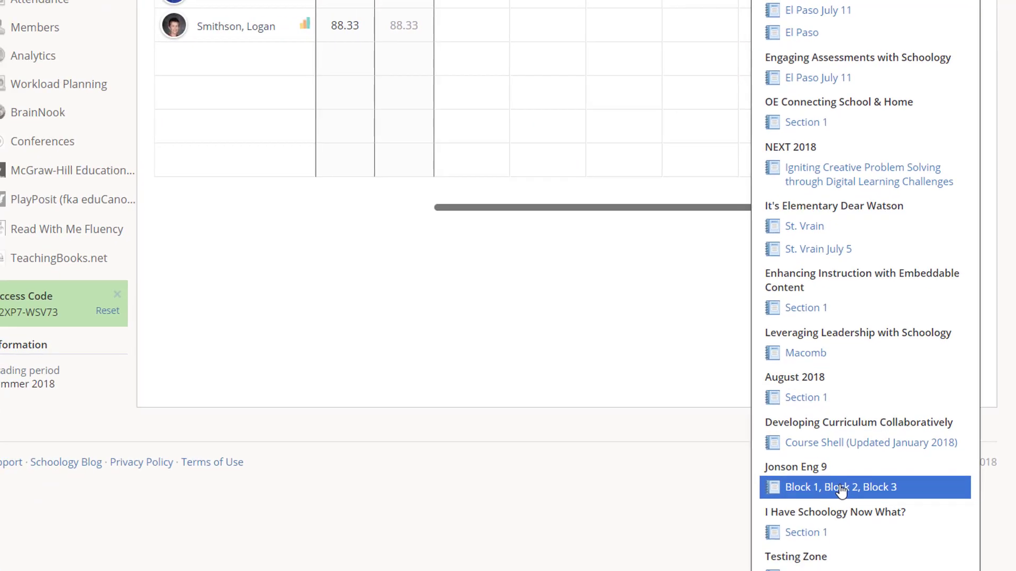
click(840, 487)
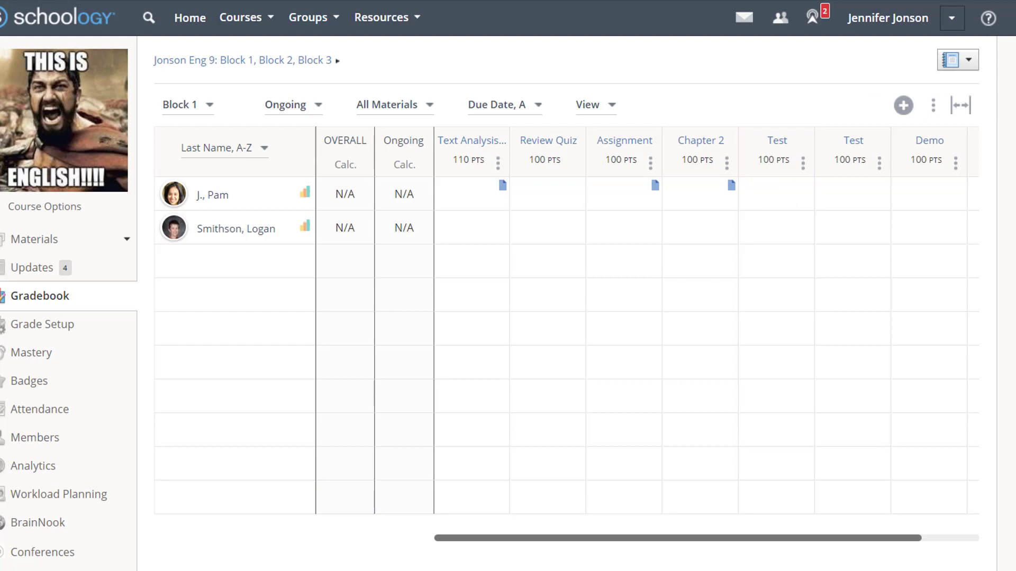
click(967, 60)
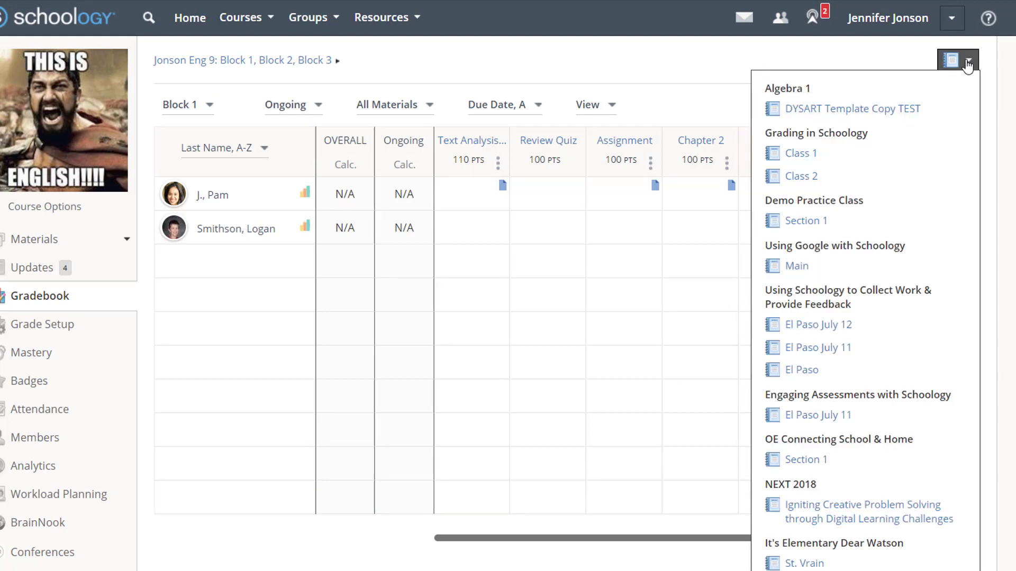
click(889, 156)
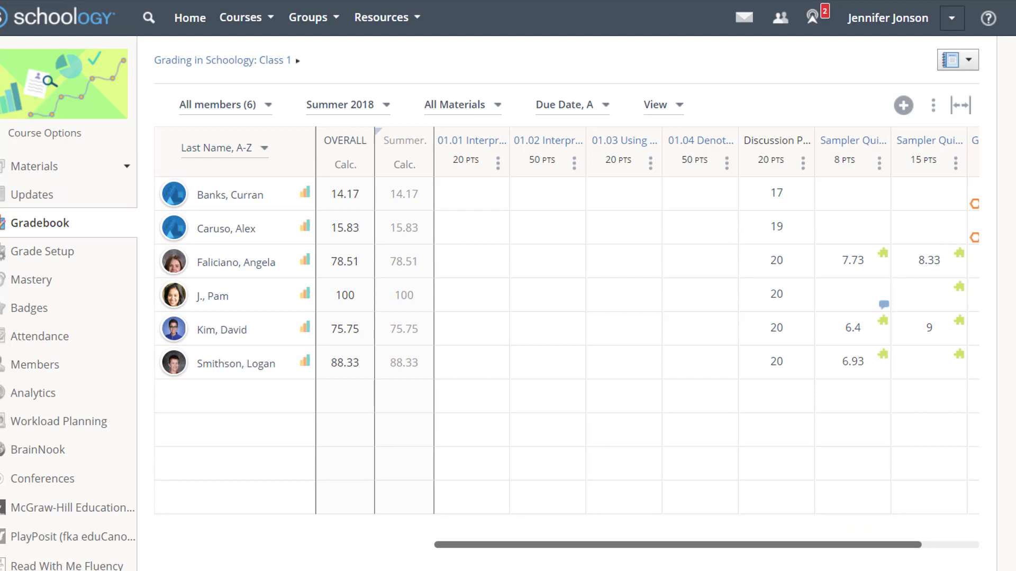